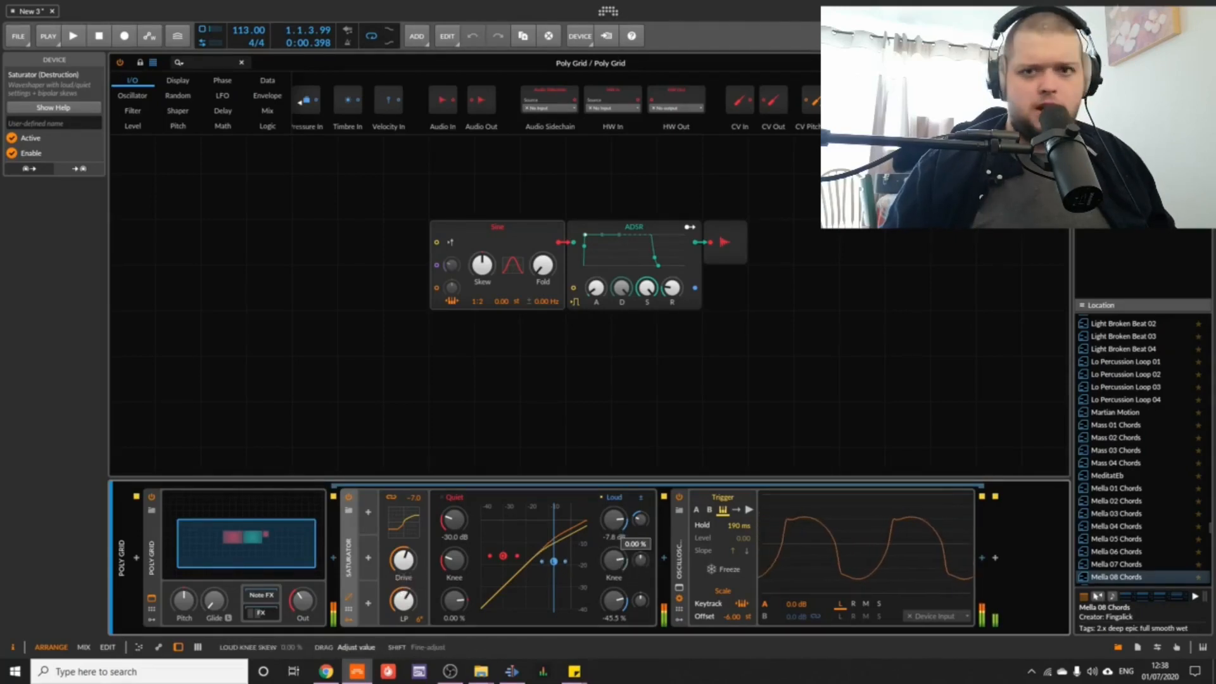
# Shape the Saturator curve with Loud ratio -100 %, Quiet threshold -9.7 dB, Quiet ratio 100 % and Loud threshold -12.2 dB
pyautogui.moveTo(640, 560); pyautogui.dragTo(607, 605)
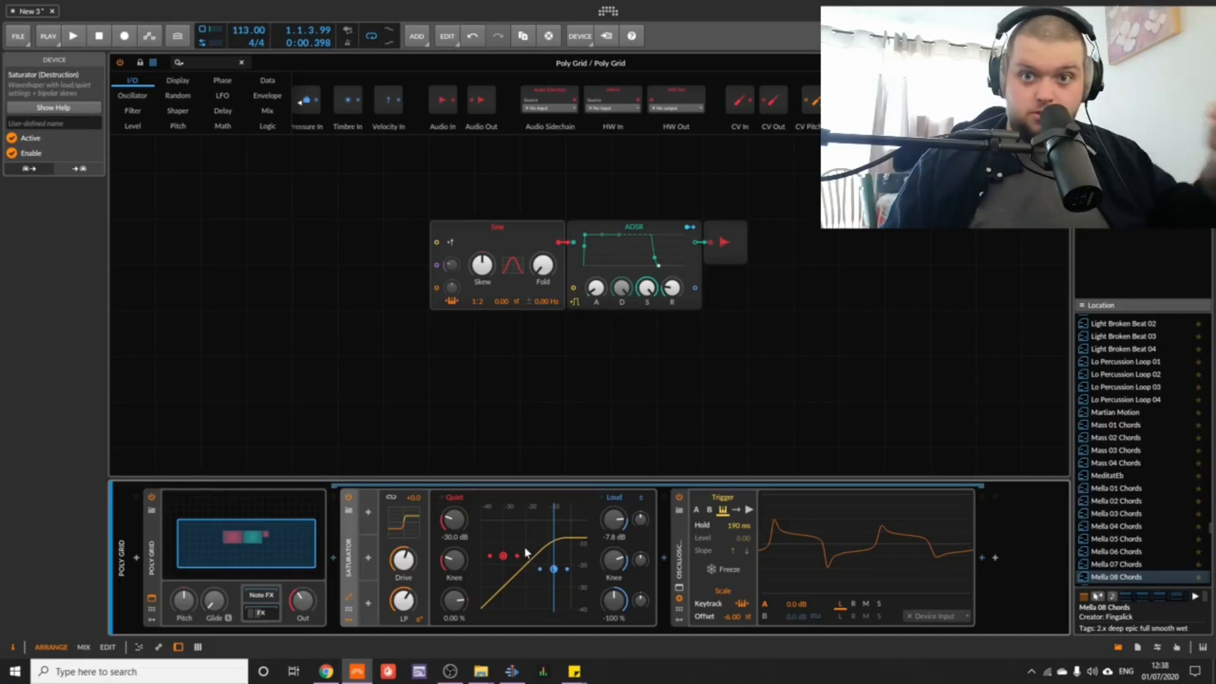
pyautogui.moveTo(493, 558); pyautogui.dragTo(550, 520)
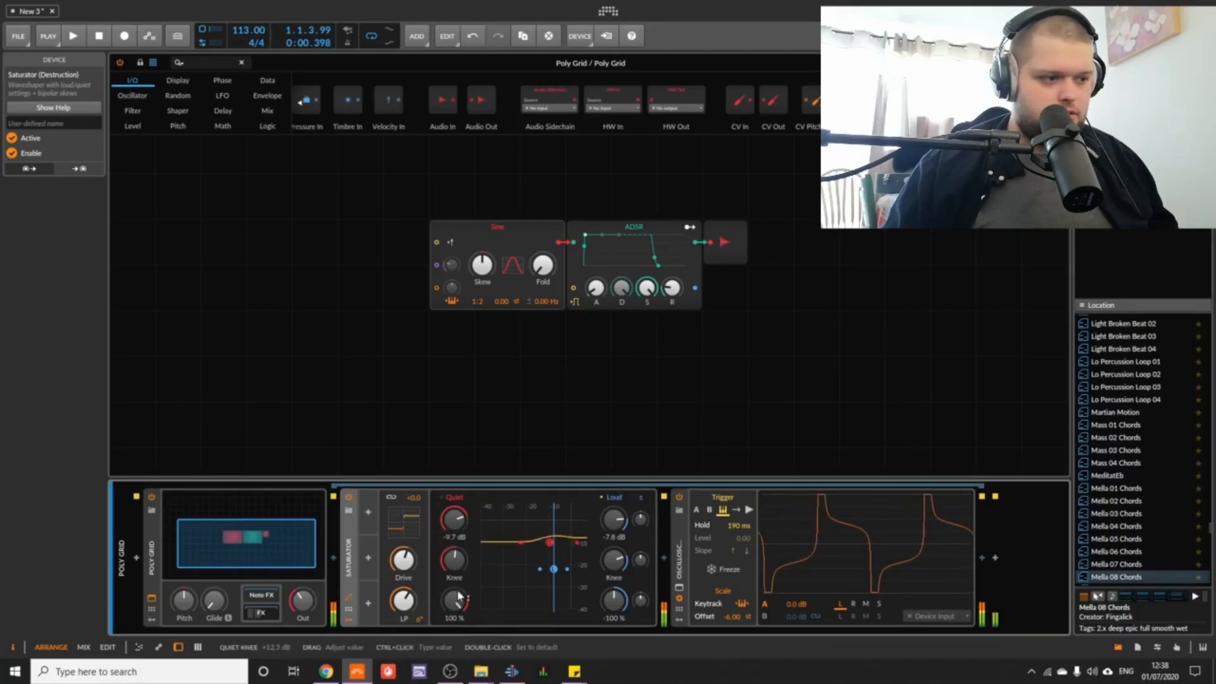
pyautogui.moveTo(554, 569)
pyautogui.mouseDown()
pyautogui.moveTo(527, 569)
pyautogui.moveTo(543, 569)
pyautogui.mouseUp()
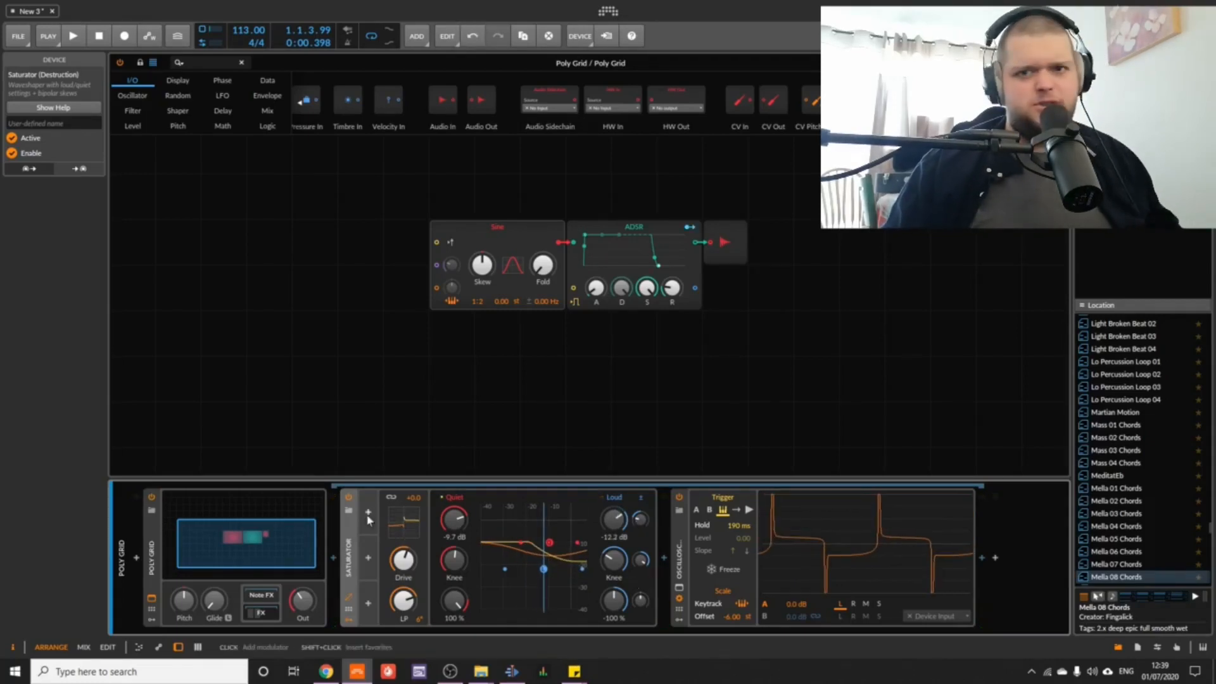
# Insert an ADSR modulator on the Saturator and map it to Loud knee 9.8, Drive 0.585, Quiet knee 6.3 and Quiet threshold -9.2
pyautogui.click(368, 510)
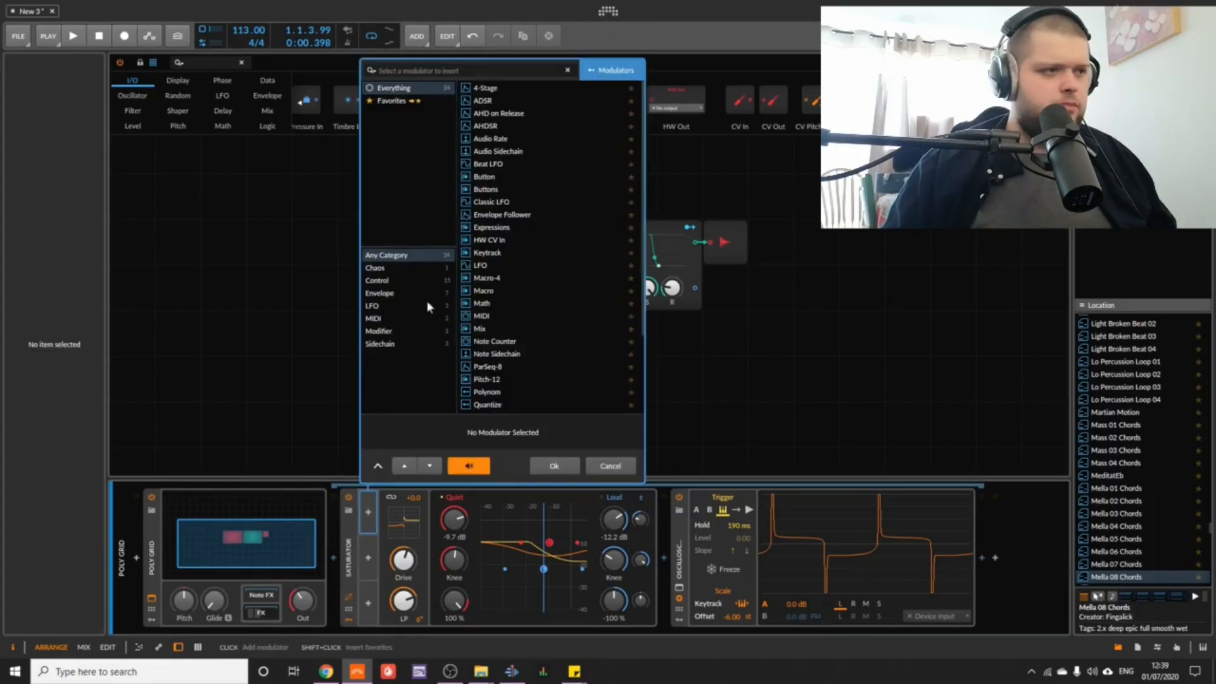
pyautogui.click(485, 100)
pyautogui.press('Return')
pyautogui.click(381, 528)
pyautogui.moveTo(642, 578); pyautogui.dragTo(624, 520)
pyautogui.click(398, 511)
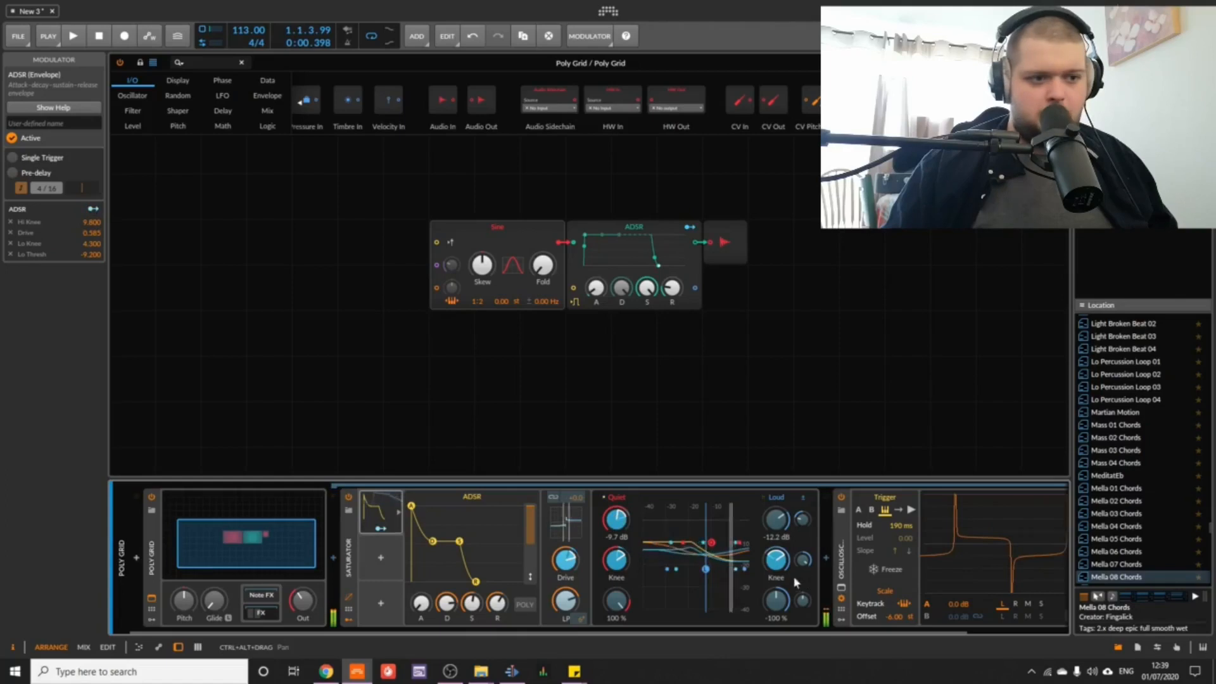
# Map the ADSR modulator to the Loud threshold and to the Loud ratio by 0.26, and set its attack to 64 %
pyautogui.moveTo(773, 534); pyautogui.dragTo(772, 529)
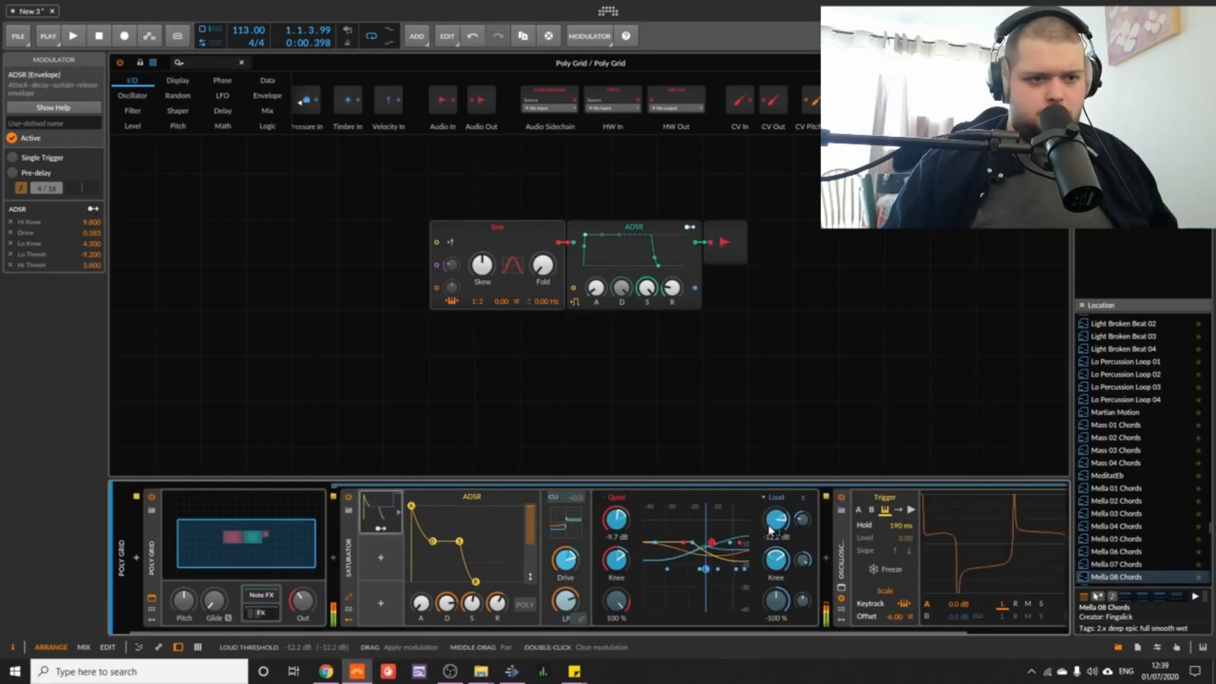
pyautogui.moveTo(775, 598); pyautogui.dragTo(769, 614)
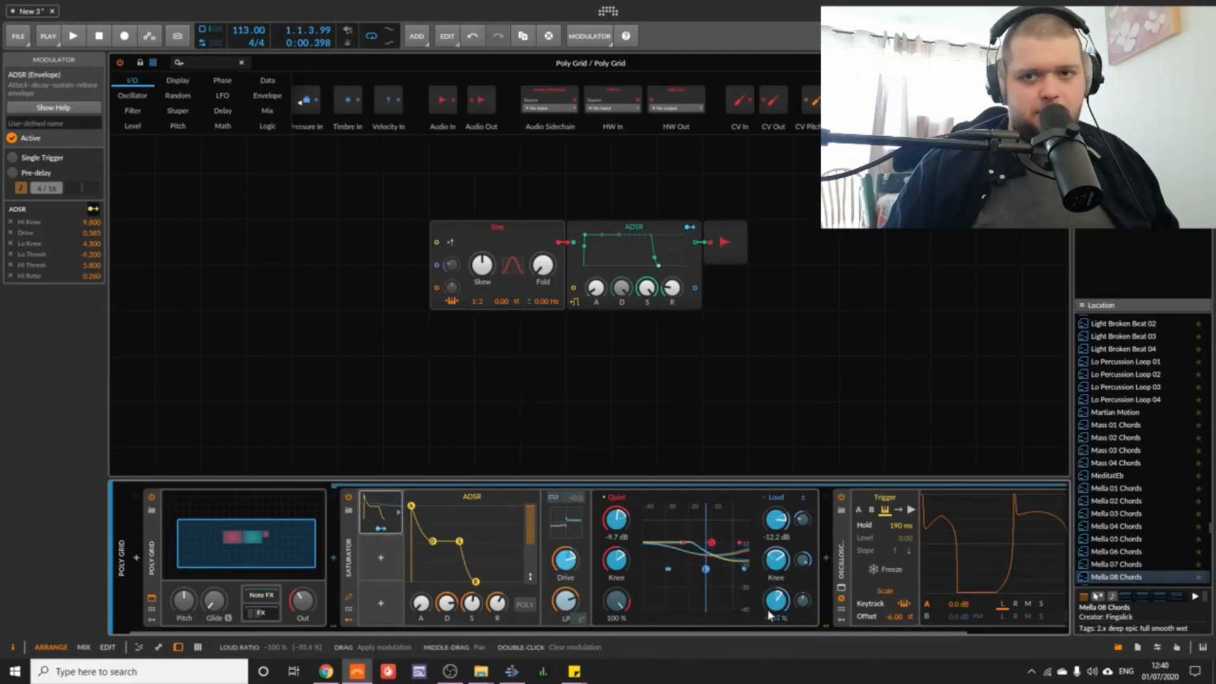
pyautogui.scroll(-3, 918, 570)
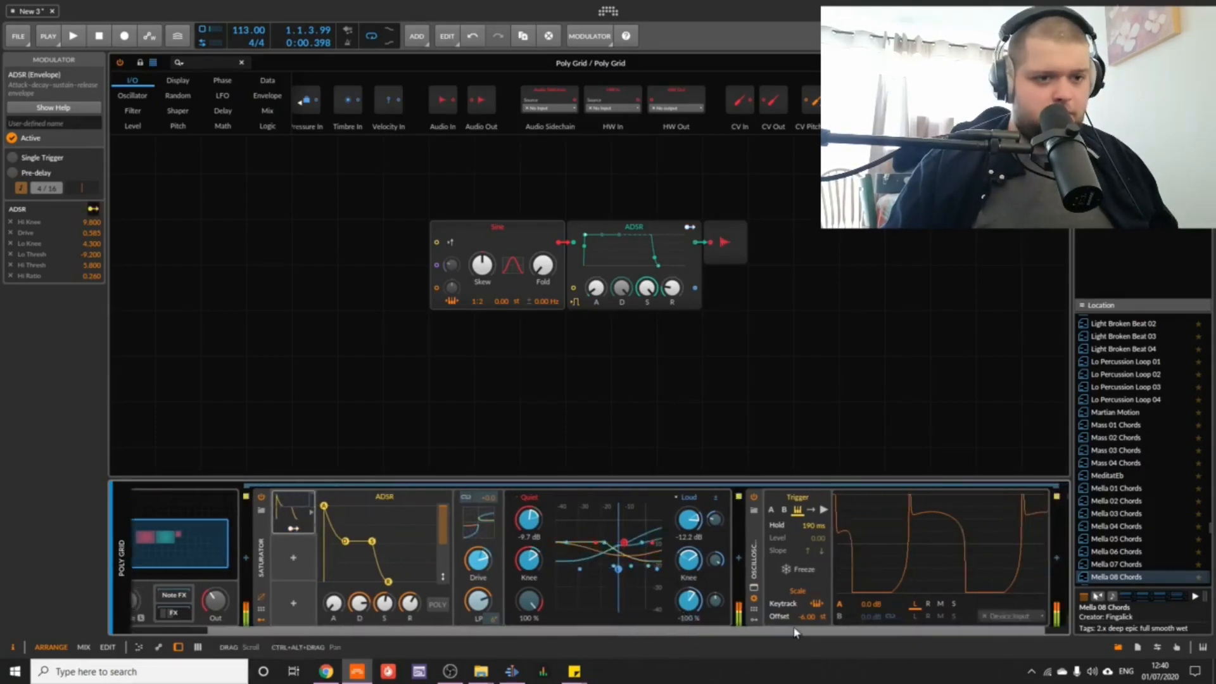
pyautogui.moveTo(358, 602); pyautogui.dragTo(333, 589)
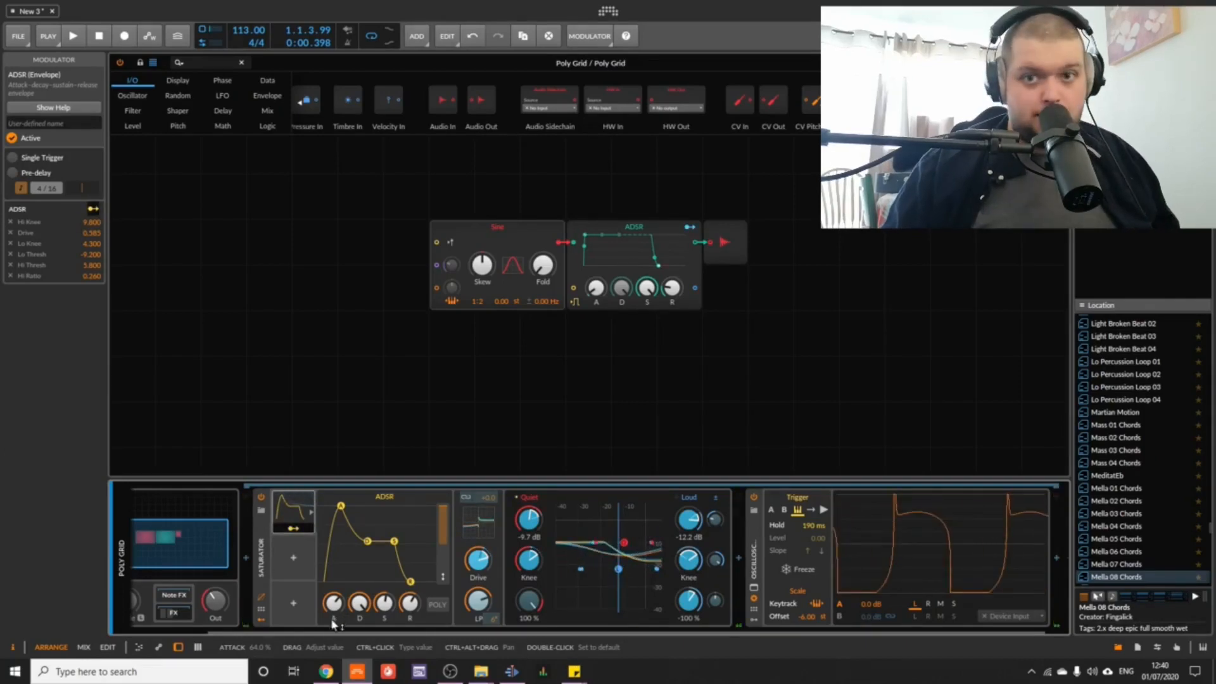
# Collapse the ADSR modulator's detail view and cut the modulator from the Saturator
pyautogui.click(285, 518)
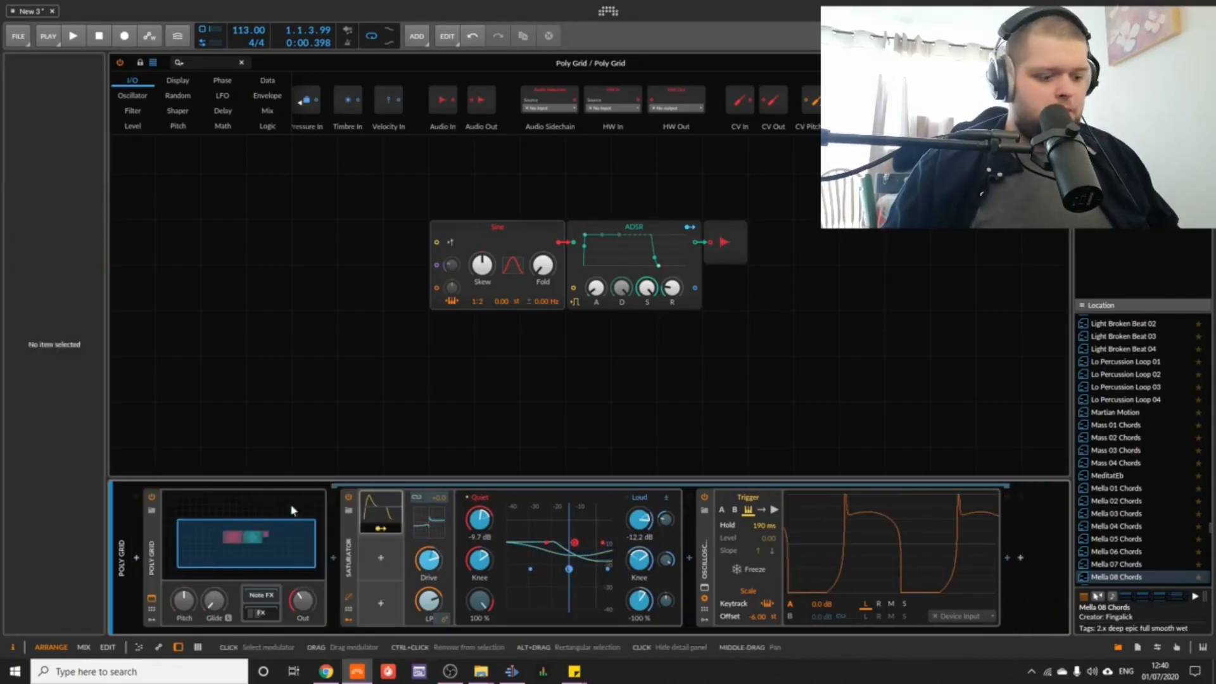
pyautogui.click(365, 502)
pyautogui.click(376, 504)
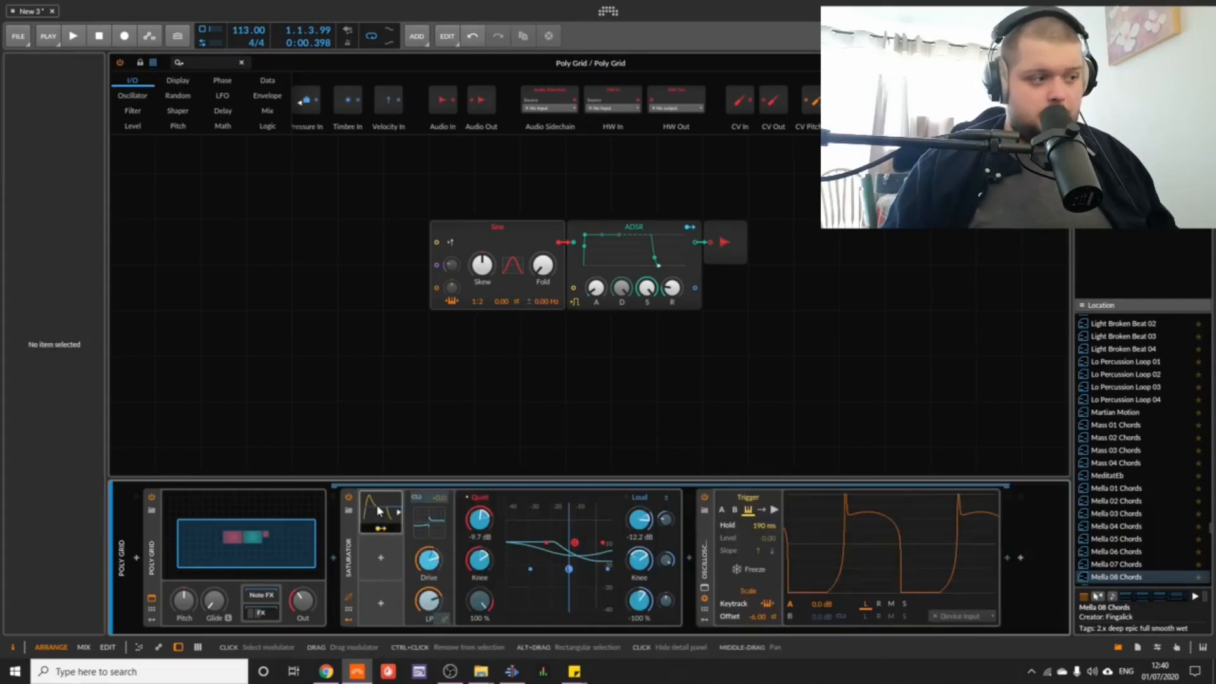
pyautogui.click(372, 518)
pyautogui.rightClick(374, 518)
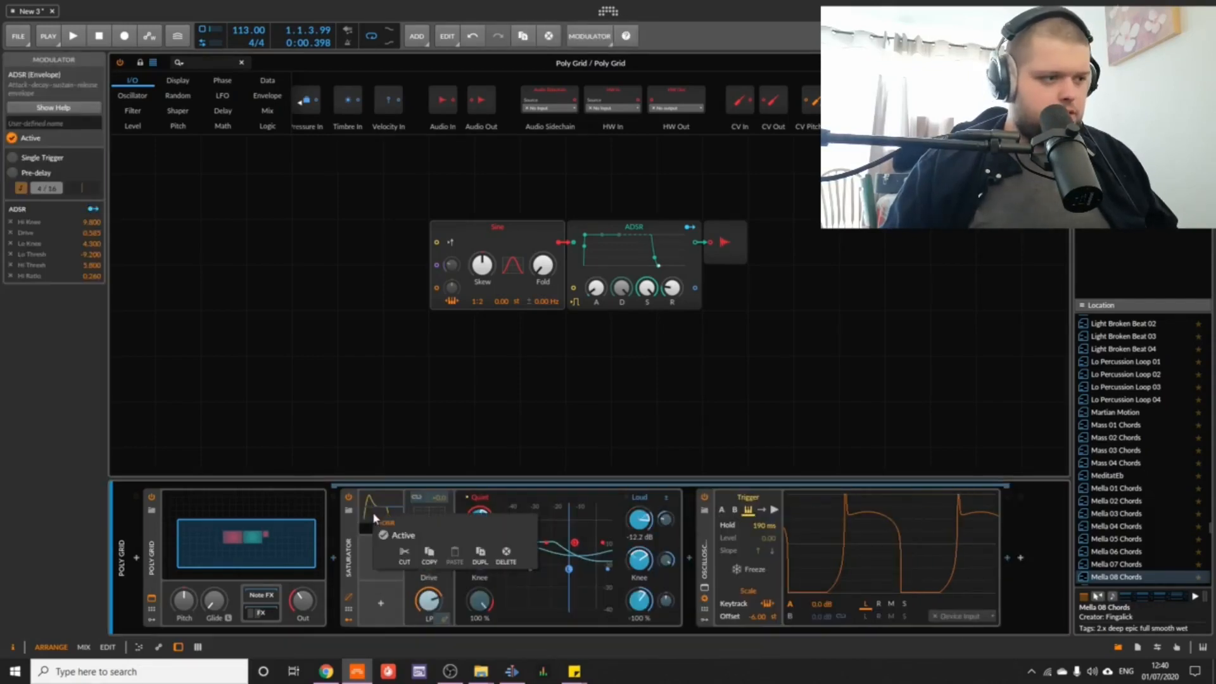
pyautogui.click(405, 553)
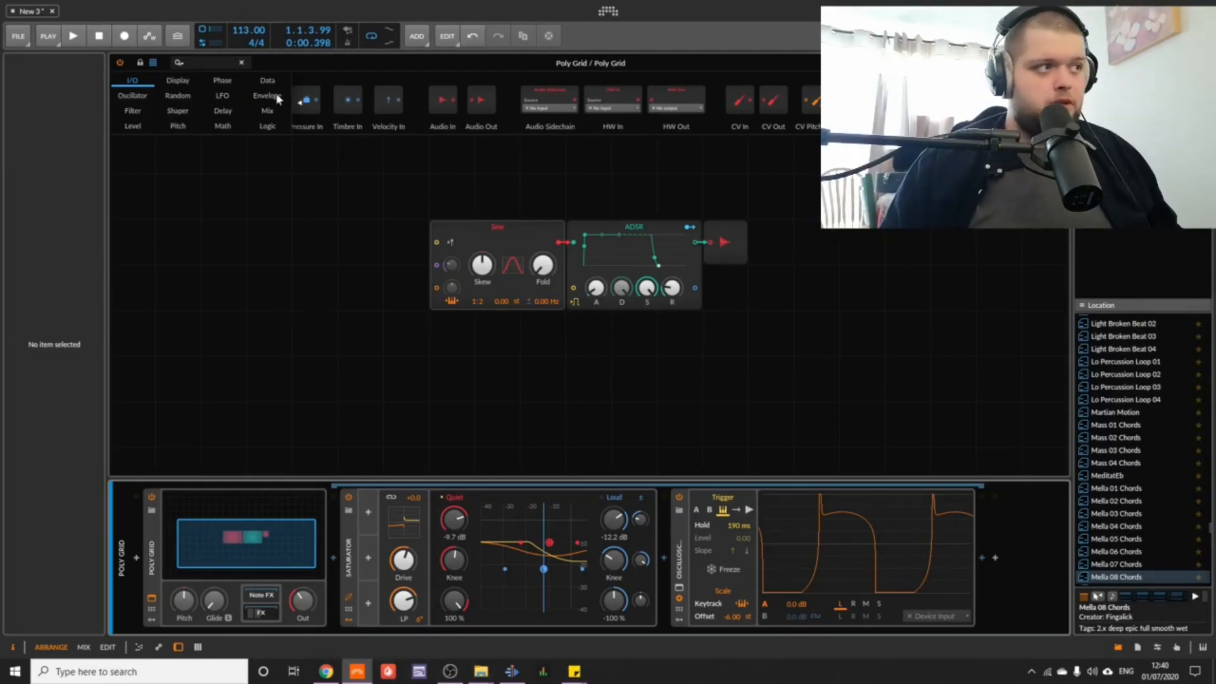
# Stack three Triangle oscillators below the existing patch and set the top one's ratio to 1:11 and the middle one's to 35:1
pyautogui.click(132, 95)
pyautogui.moveTo(523, 104); pyautogui.dragTo(485, 379)
pyautogui.scroll(-2, 607, 347)
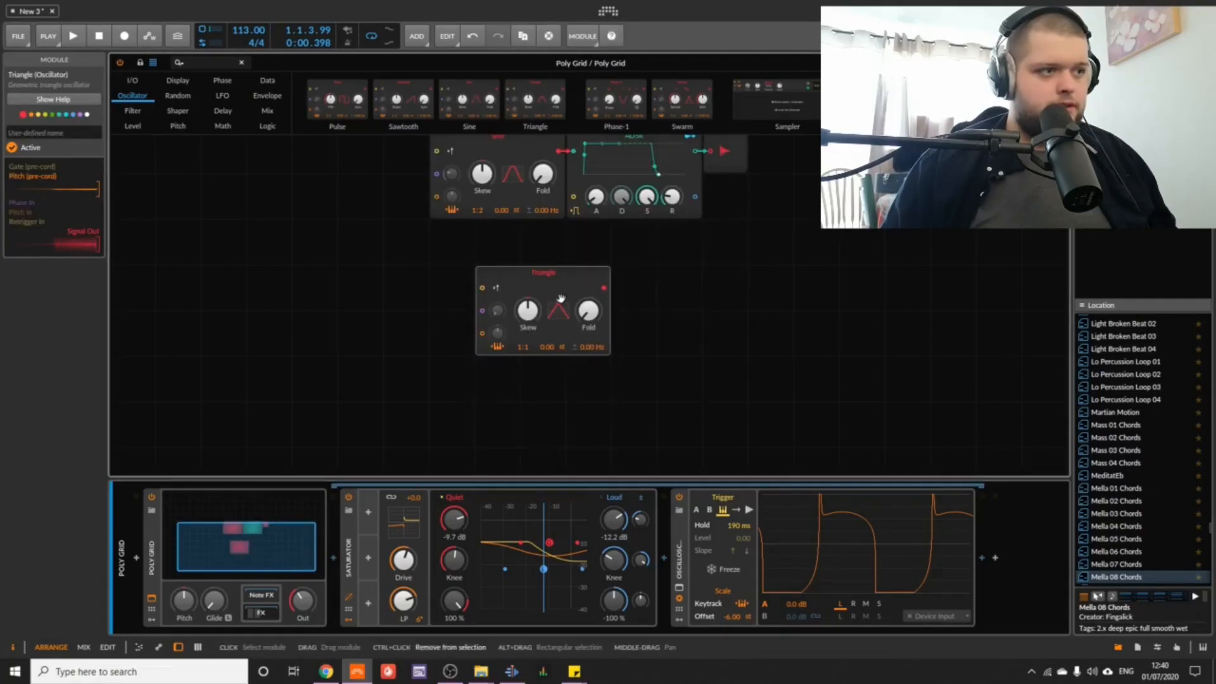
pyautogui.keyDown('ctrl'); pyautogui.moveTo(561, 299); pyautogui.dragTo(531, 397); pyautogui.keyUp('ctrl')
pyautogui.scroll(-2, 615, 368)
pyautogui.keyDown('ctrl'); pyautogui.moveTo(543, 280); pyautogui.dragTo(551, 375); pyautogui.keyUp('ctrl')
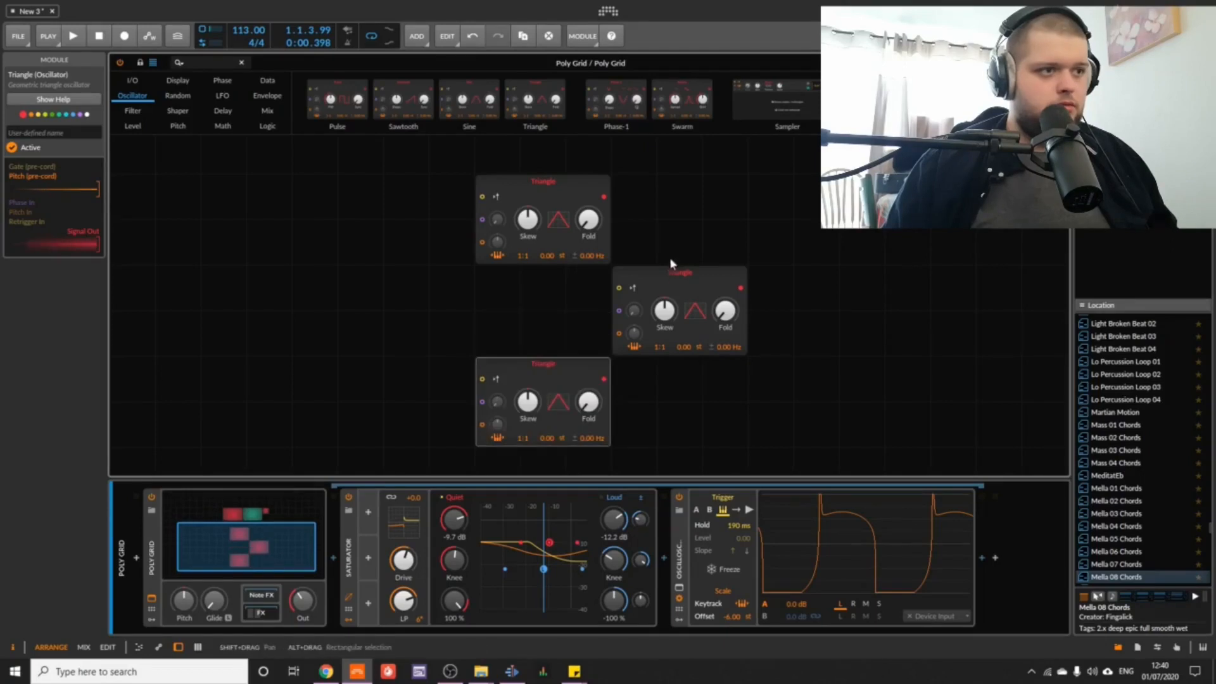
pyautogui.moveTo(670, 262); pyautogui.dragTo(515, 267)
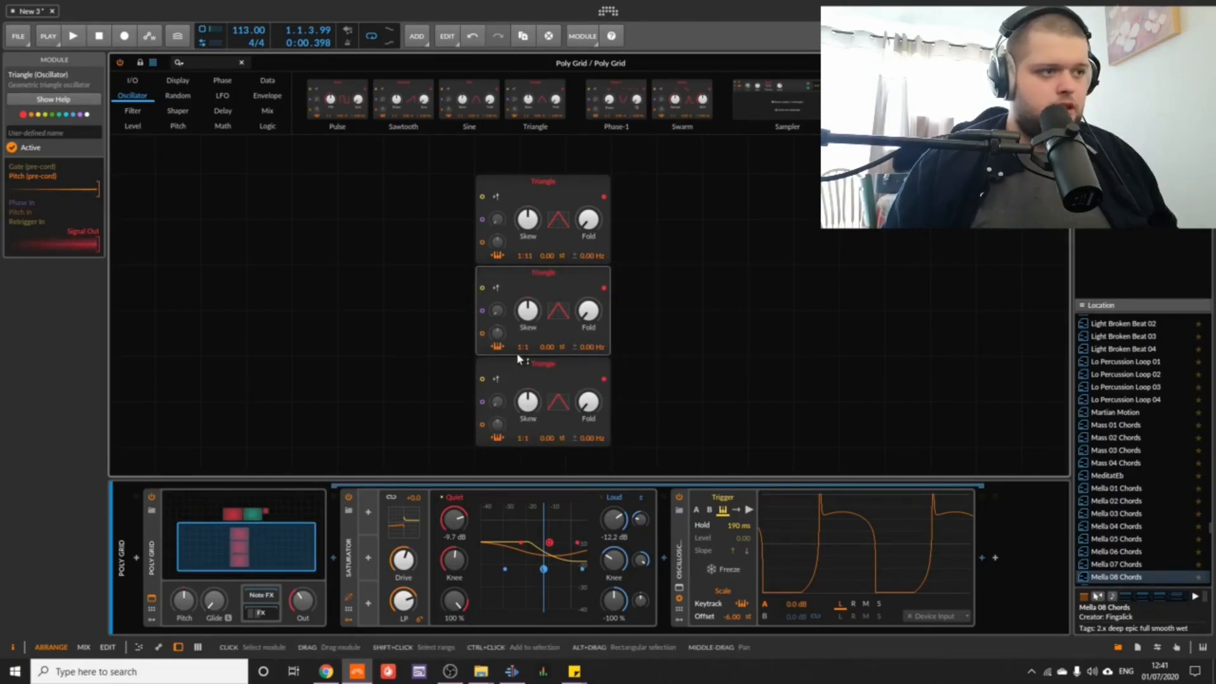
pyautogui.moveTo(520, 348); pyautogui.dragTo(519, 292)
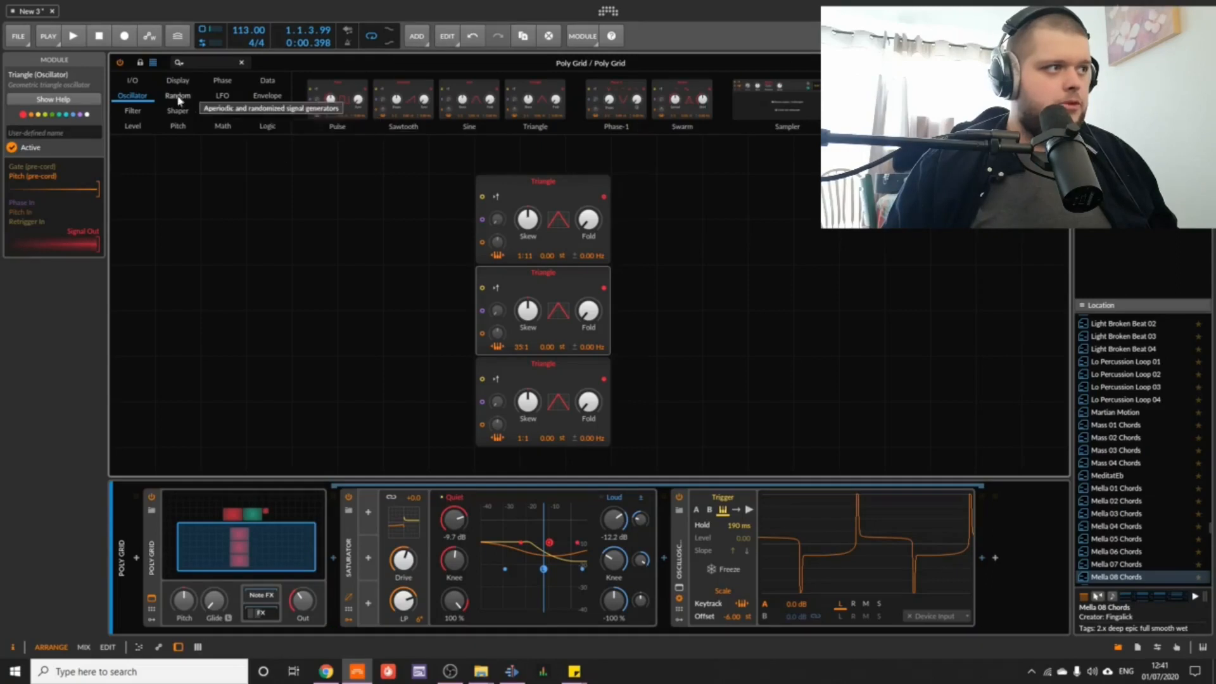
# Connect a Modulator Out module to each Triangle oscillator and set the top two oscillators' ratios to 1:22 and 17:1
pyautogui.click(132, 80)
pyautogui.scroll(-1, 543, 111)
pyautogui.scroll(-3, 542, 253)
pyautogui.scroll(3, 542, 253)
pyautogui.scroll(-2, 542, 107)
pyautogui.moveTo(865, 100); pyautogui.dragTo(609, 291)
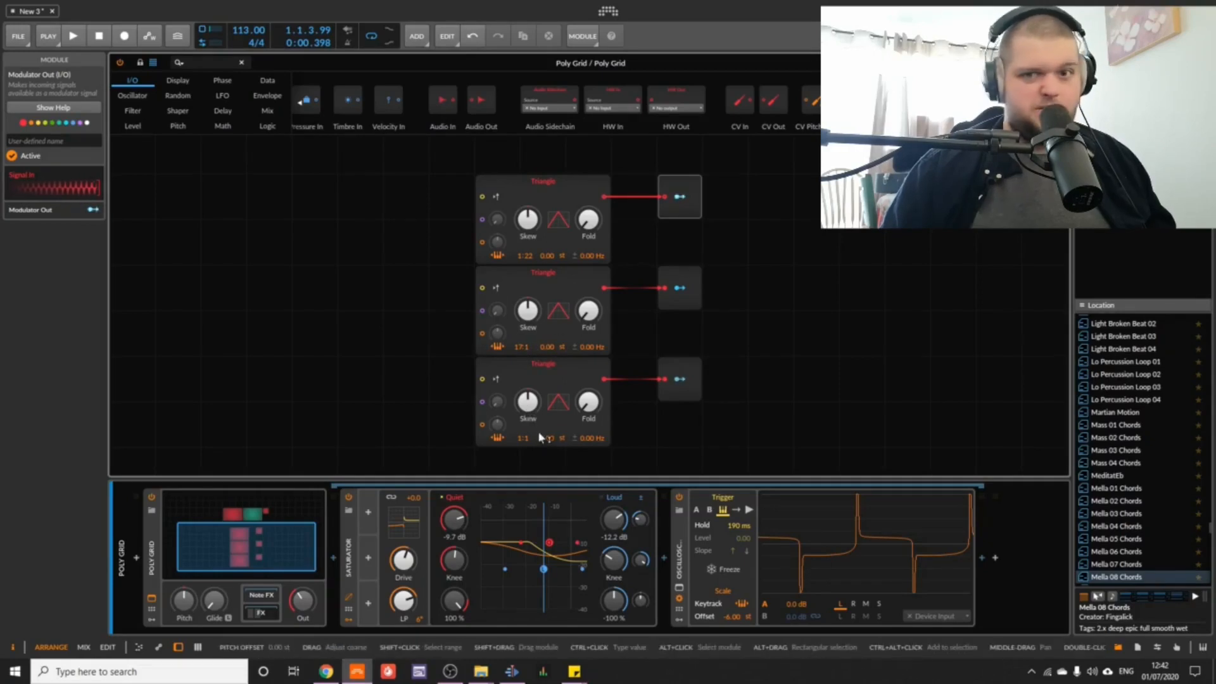
# Set the top Triangle's ratio to 1:27 and map its Modulator Out to the Saturator's Quiet threshold by -13
pyautogui.scroll(3, 639, 358)
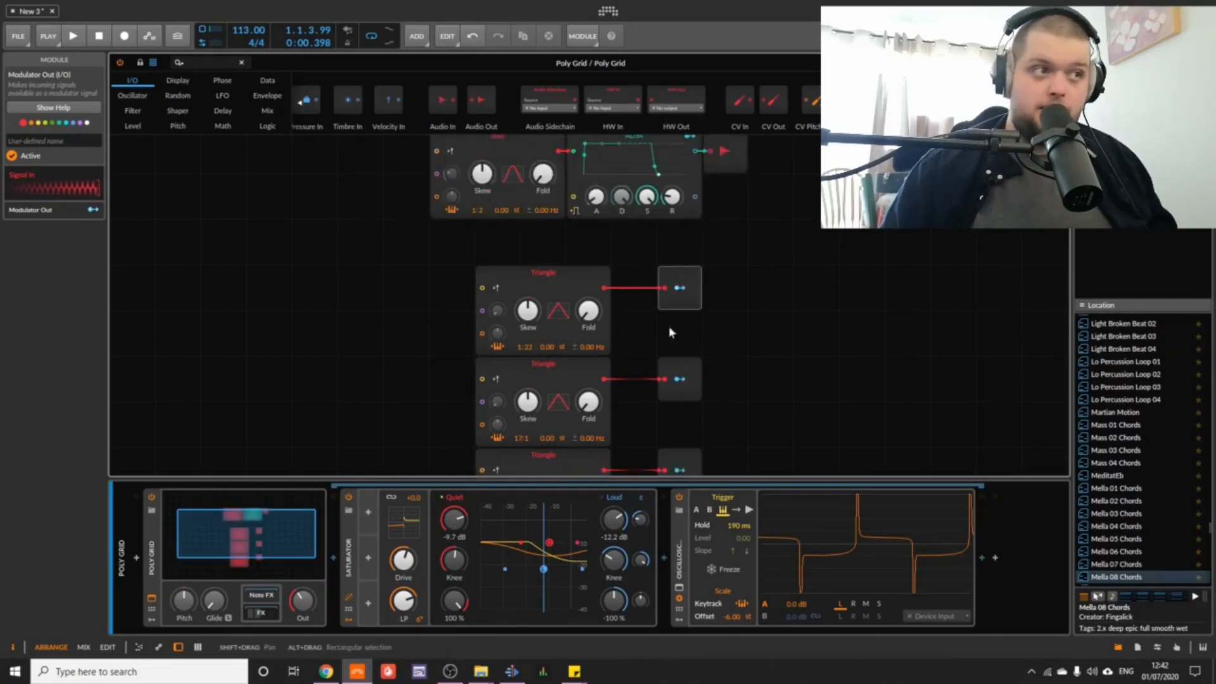
pyautogui.scroll(-3, 729, 308)
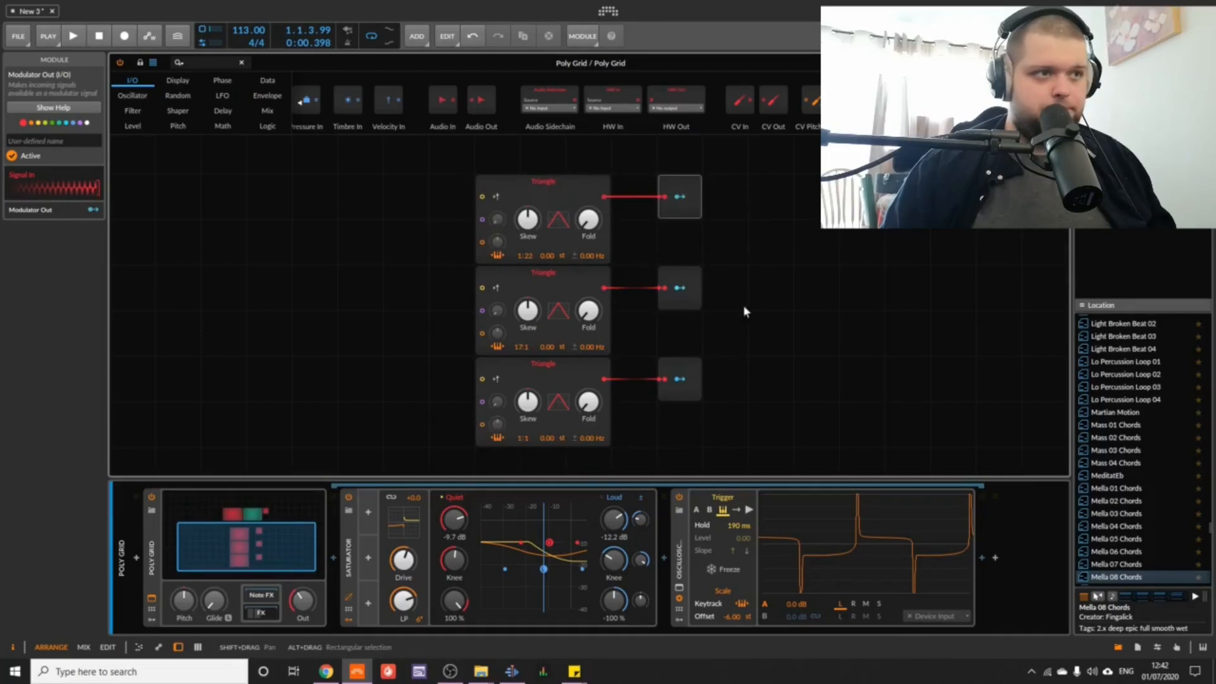
pyautogui.click(693, 204)
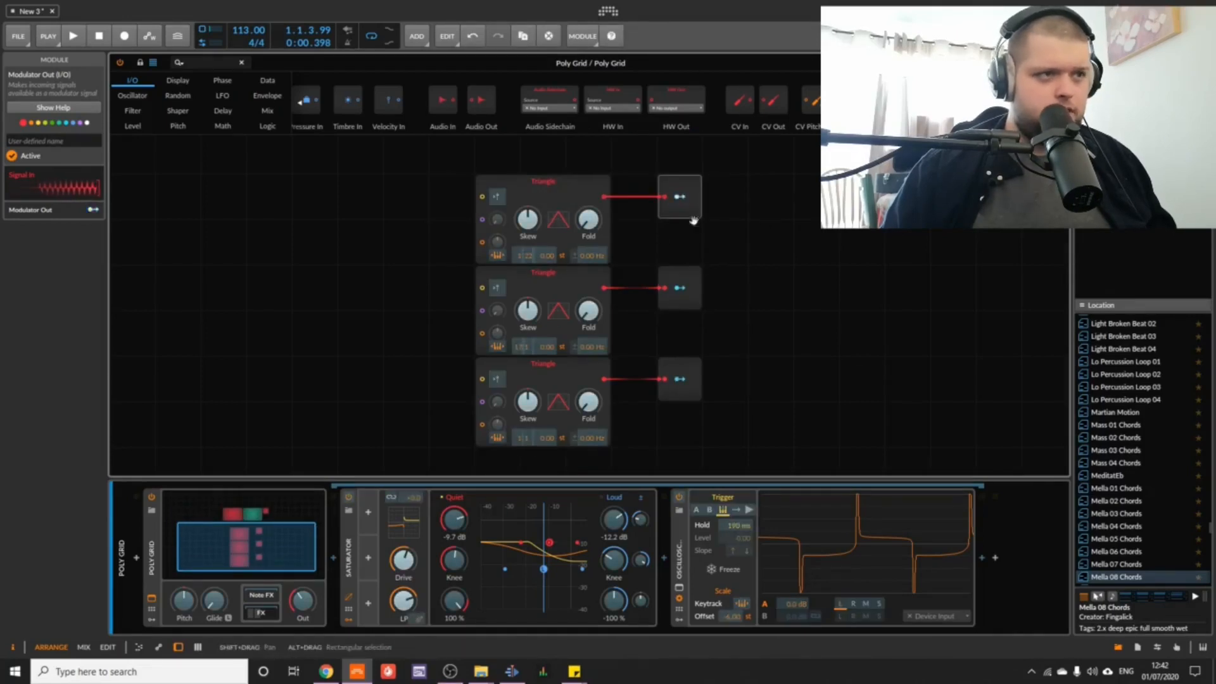
pyautogui.click(681, 198)
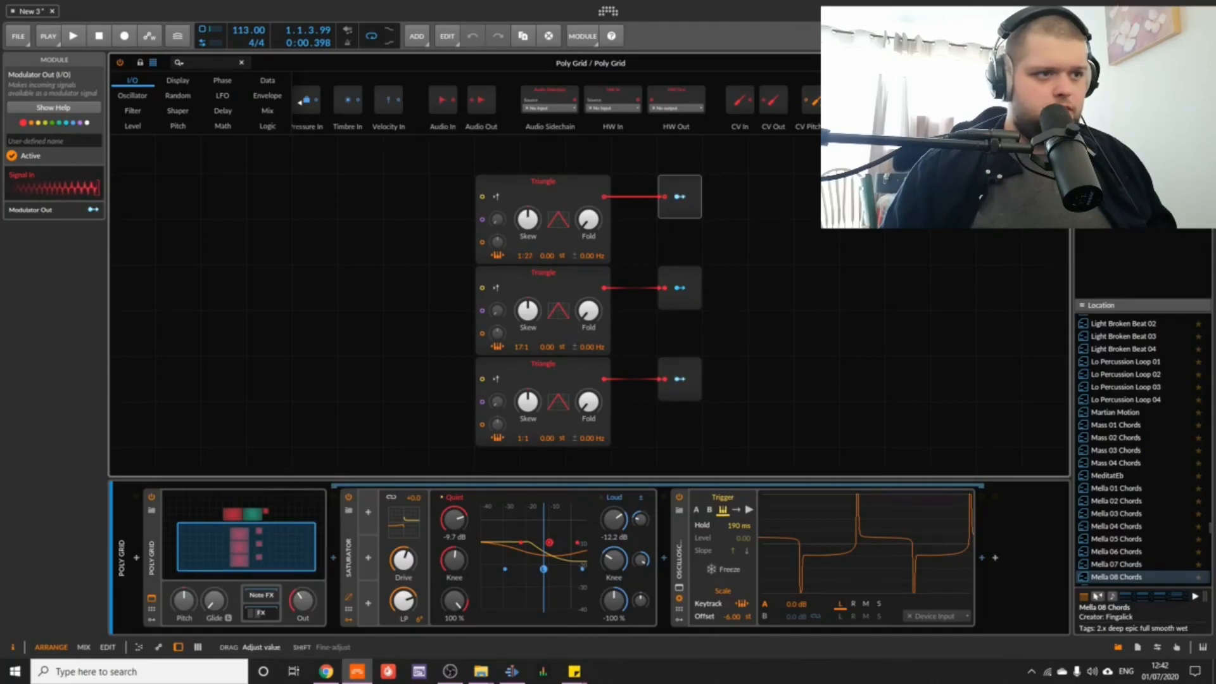
pyautogui.click(680, 196)
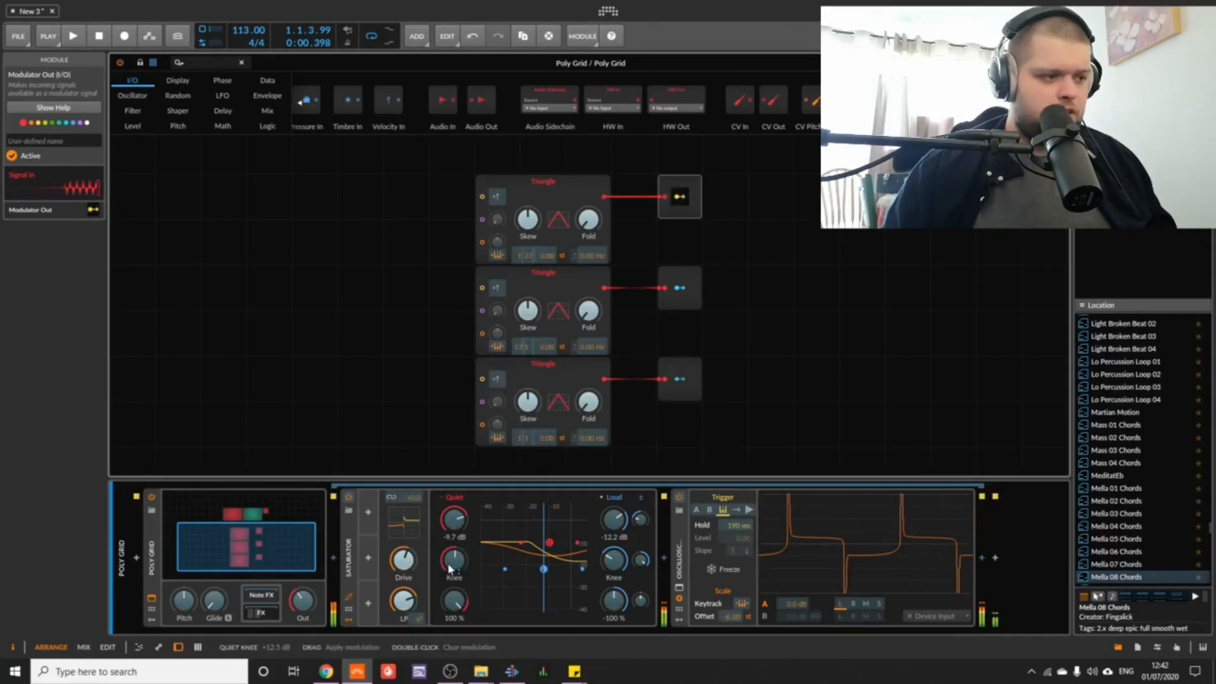
pyautogui.moveTo(453, 519)
pyautogui.mouseDown()
pyautogui.moveTo(454, 506)
pyautogui.moveTo(454, 534)
pyautogui.moveTo(454, 523)
pyautogui.mouseUp()
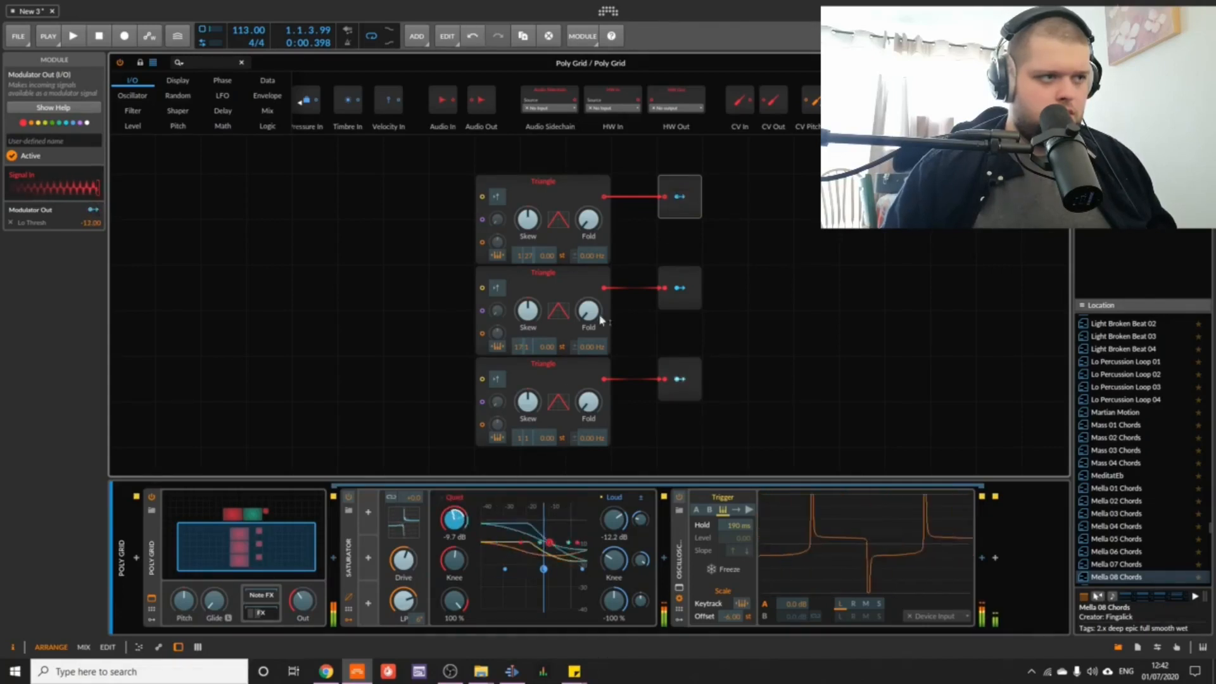
# Map the middle Triangle's Modulator Out to the Quiet threshold by 2.4 and the Quiet knee by 5
pyautogui.click(681, 299)
pyautogui.moveTo(454, 519); pyautogui.dragTo(454, 516)
pyautogui.moveTo(454, 560); pyautogui.dragTo(454, 554)
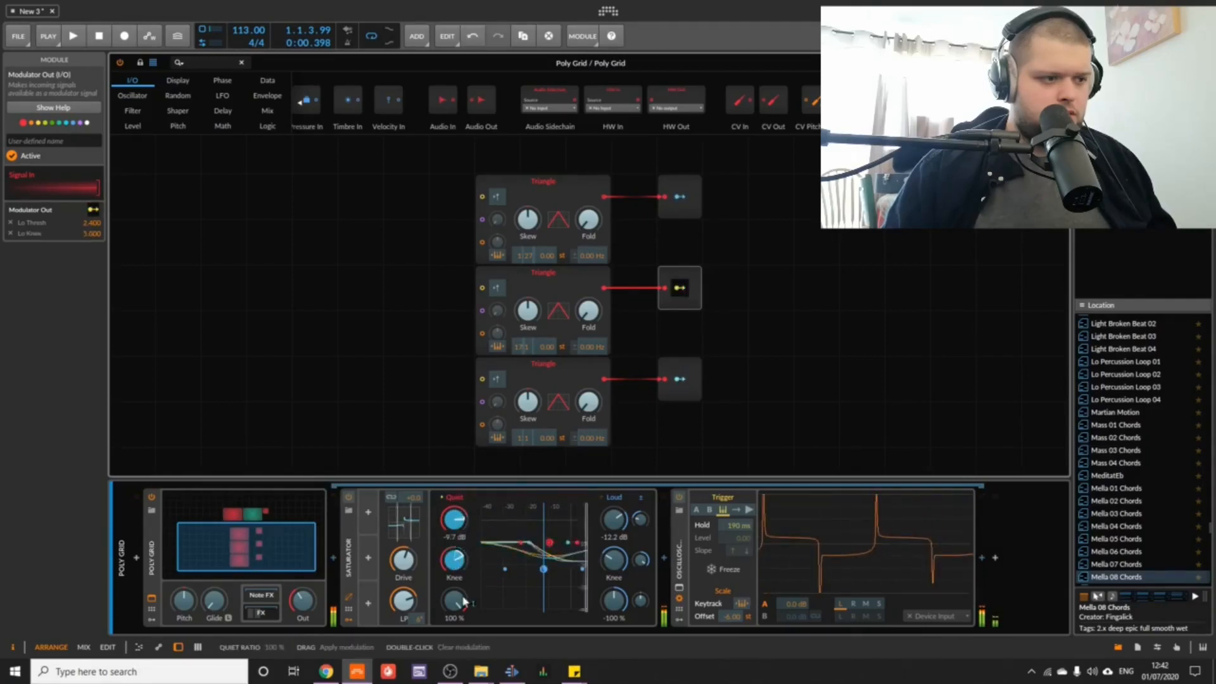
pyautogui.click(680, 289)
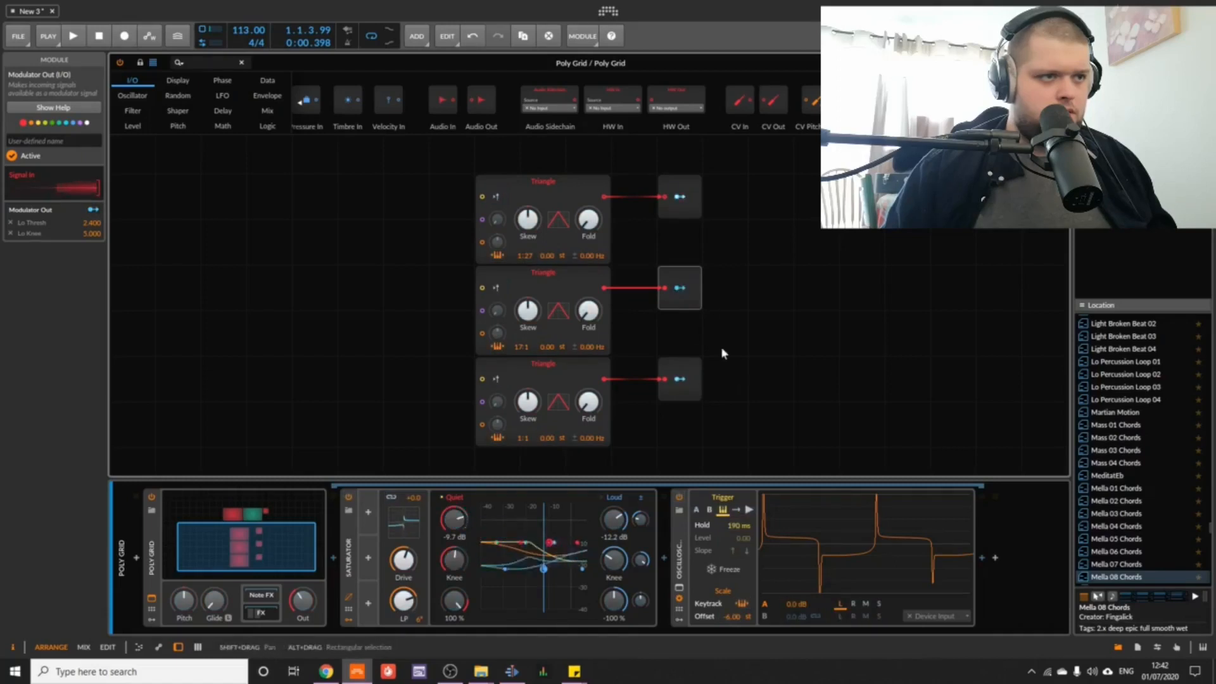
# Map the middle Modulator Out to the Loud threshold by -10.3 and the Loud knee by 7.8
pyautogui.click(679, 288)
pyautogui.moveTo(614, 520); pyautogui.dragTo(613, 549)
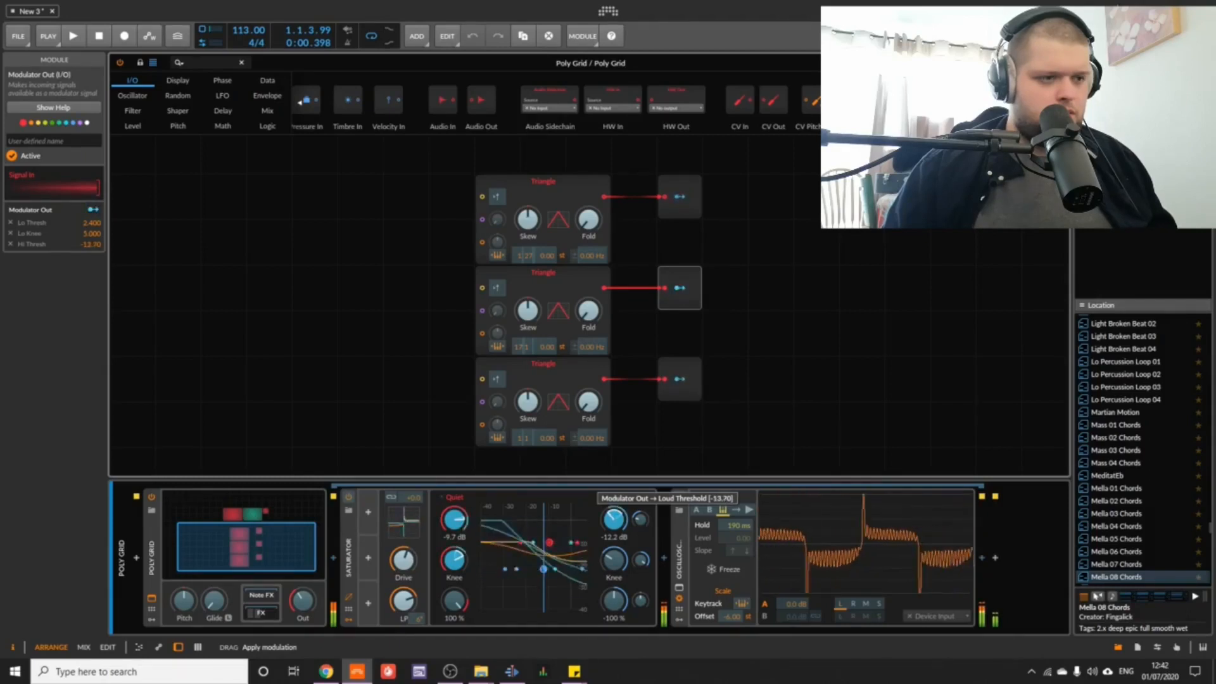
pyautogui.doubleClick(616, 525)
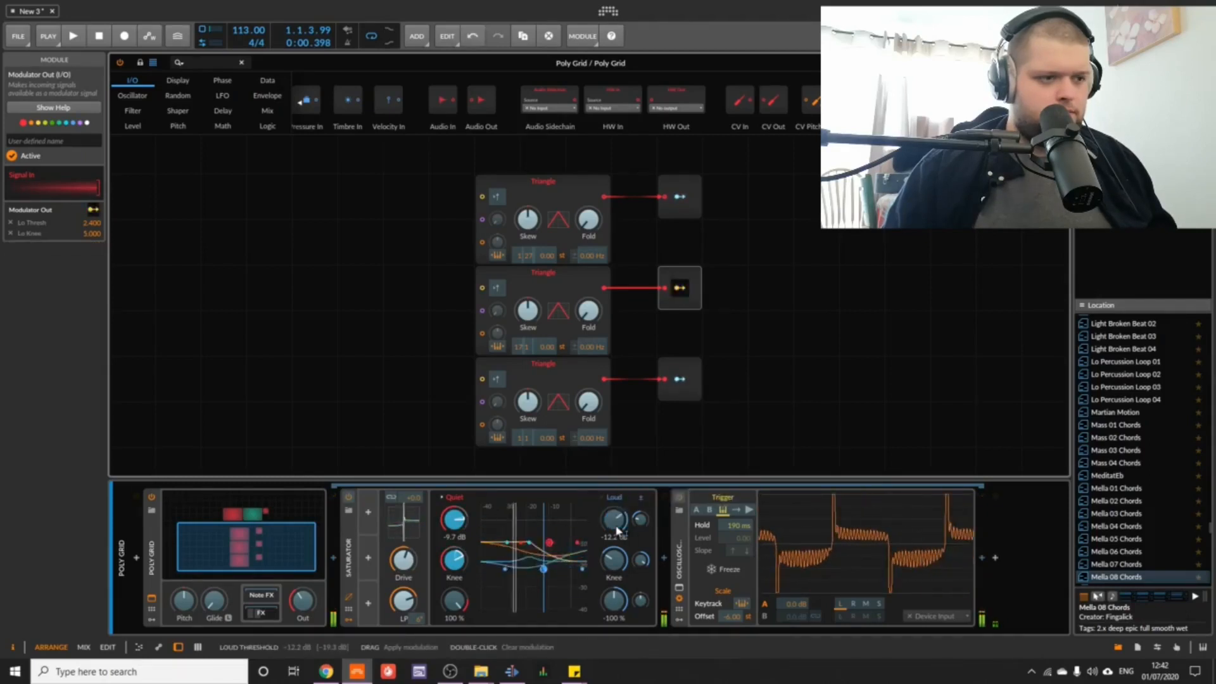
pyautogui.click(680, 288)
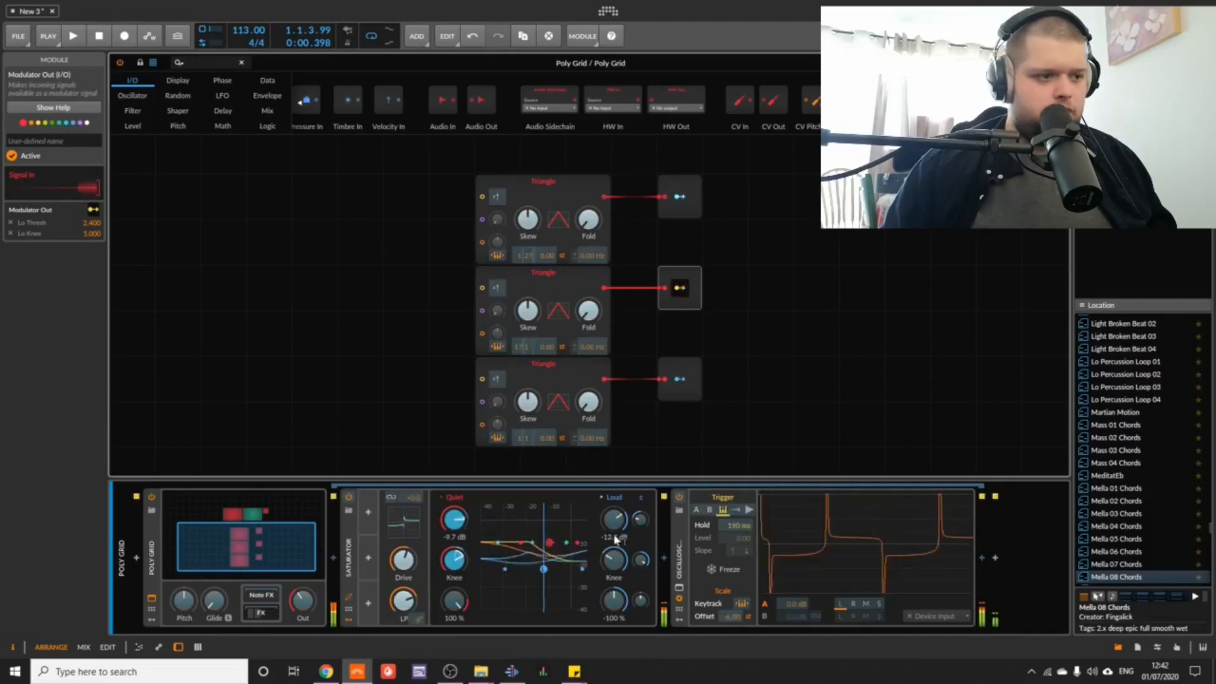
pyautogui.moveTo(616, 538); pyautogui.dragTo(618, 550)
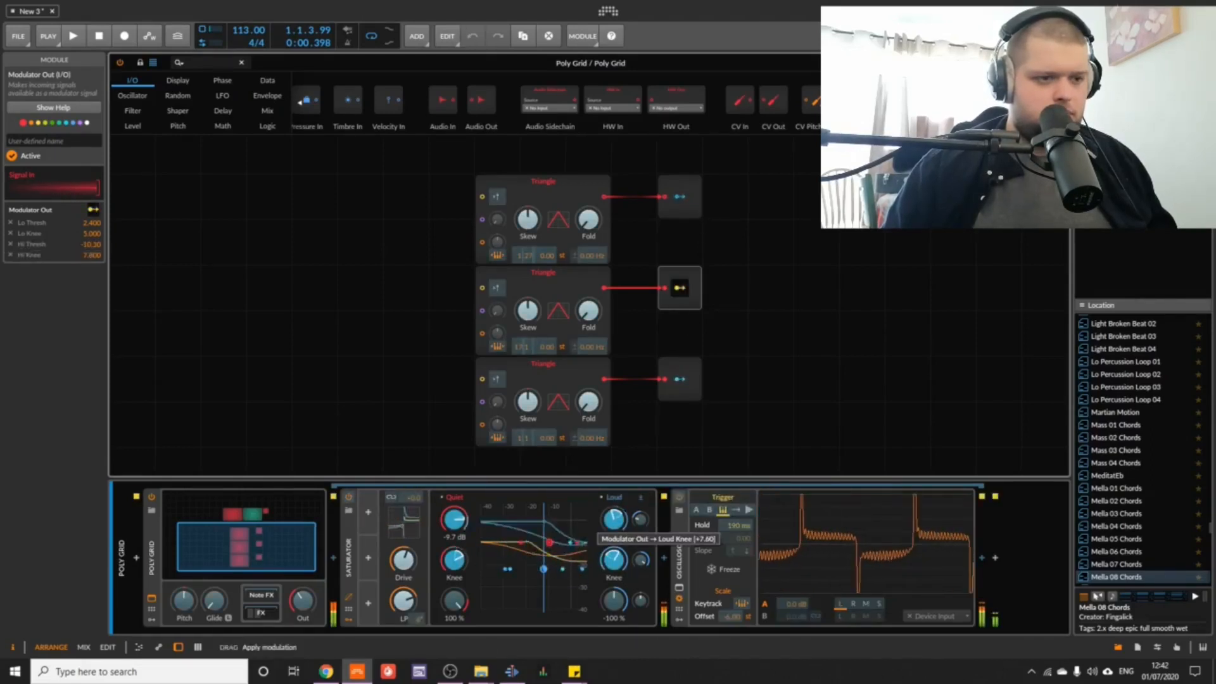
# Map the bottom Triangle's Modulator Out to the Quiet ratio by -1.855, Quiet knee by 5.3 and Quiet threshold by -8
pyautogui.click(680, 379)
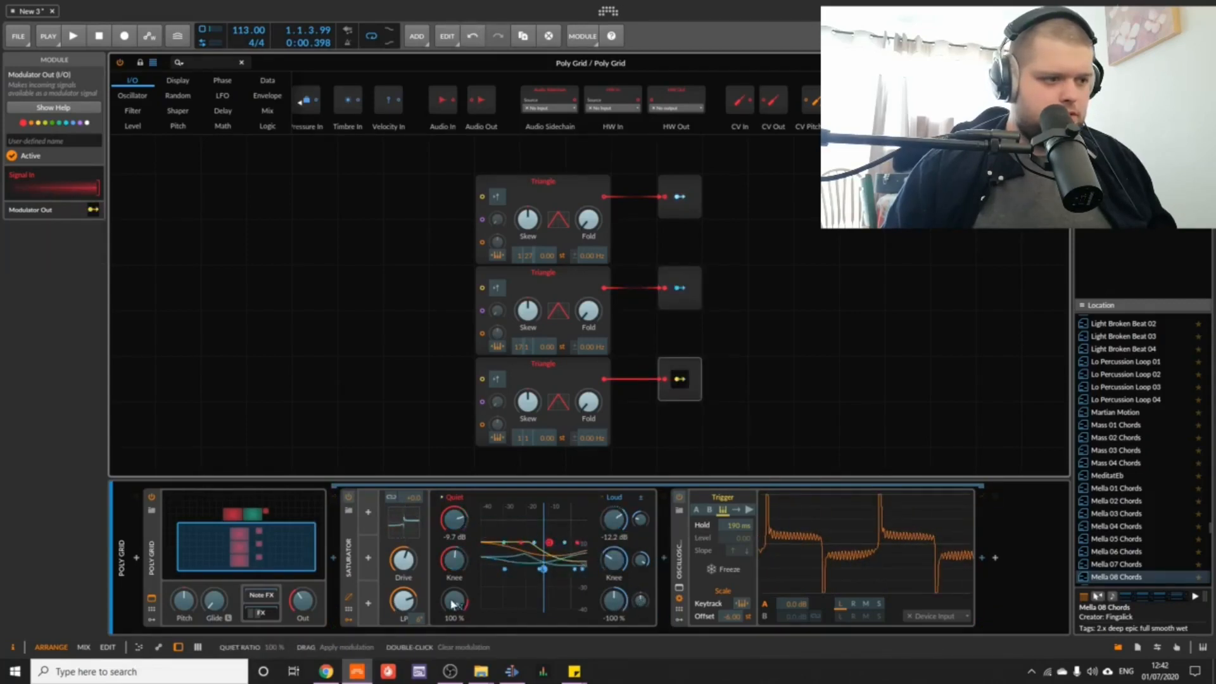
pyautogui.moveTo(453, 600); pyautogui.dragTo(453, 608)
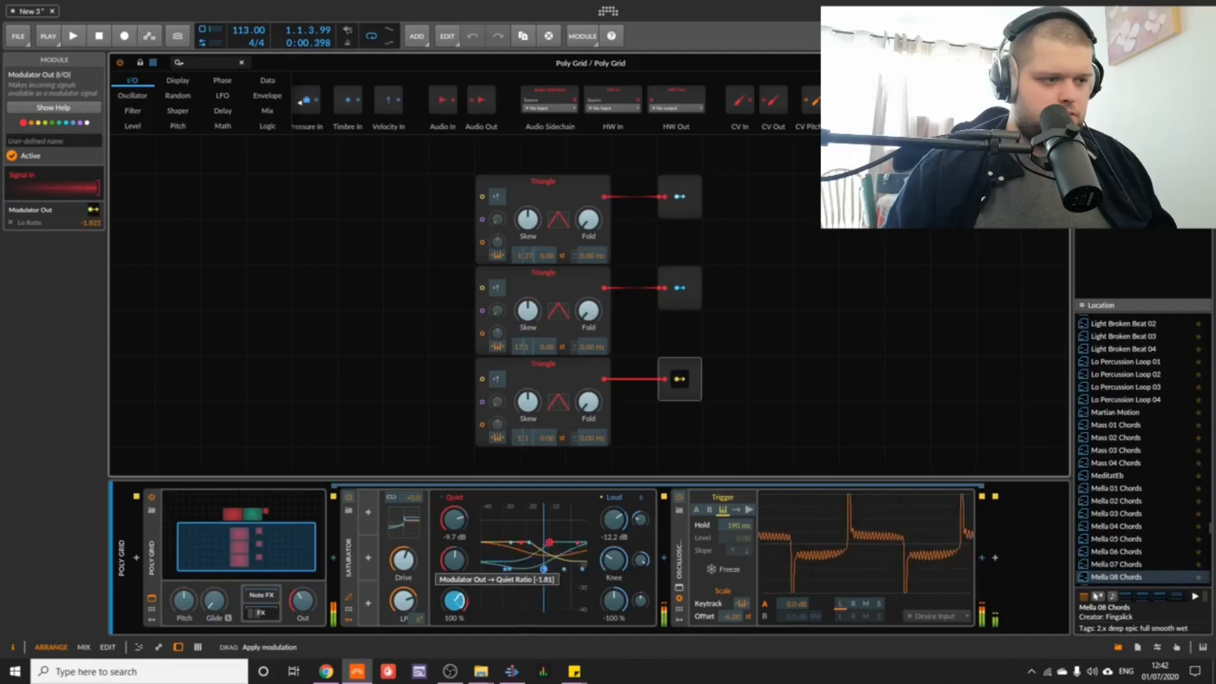
pyautogui.moveTo(452, 563); pyautogui.dragTo(451, 570)
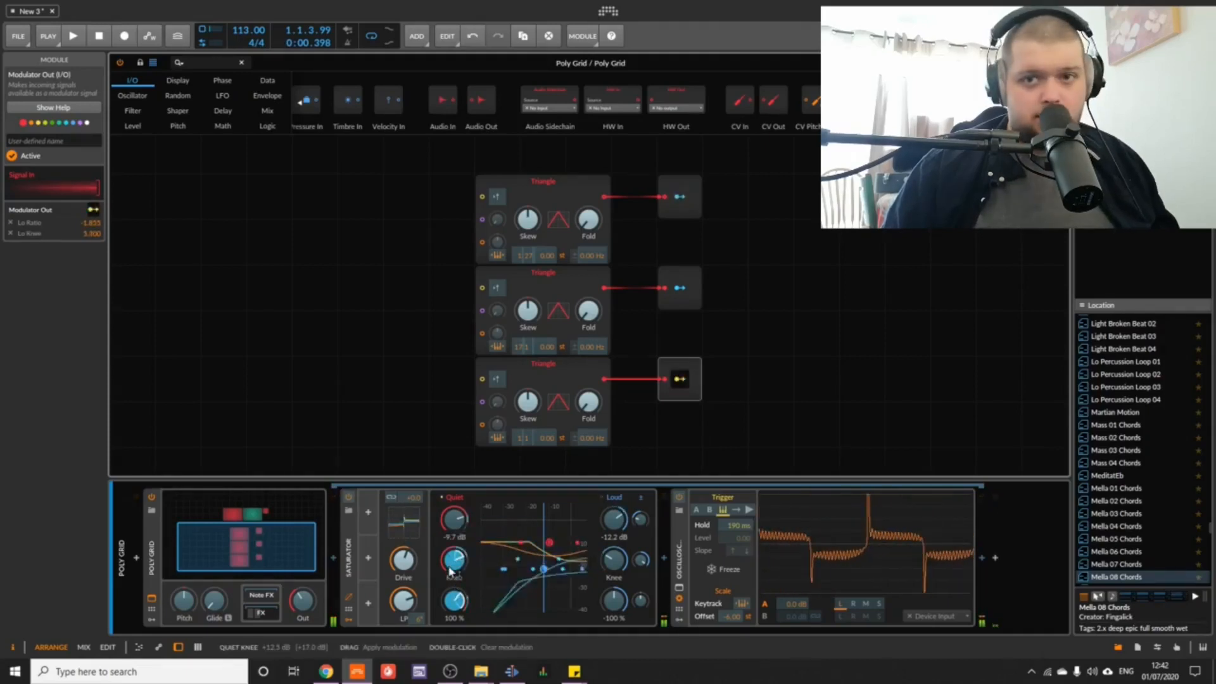
pyautogui.moveTo(453, 520); pyautogui.dragTo(453, 511)
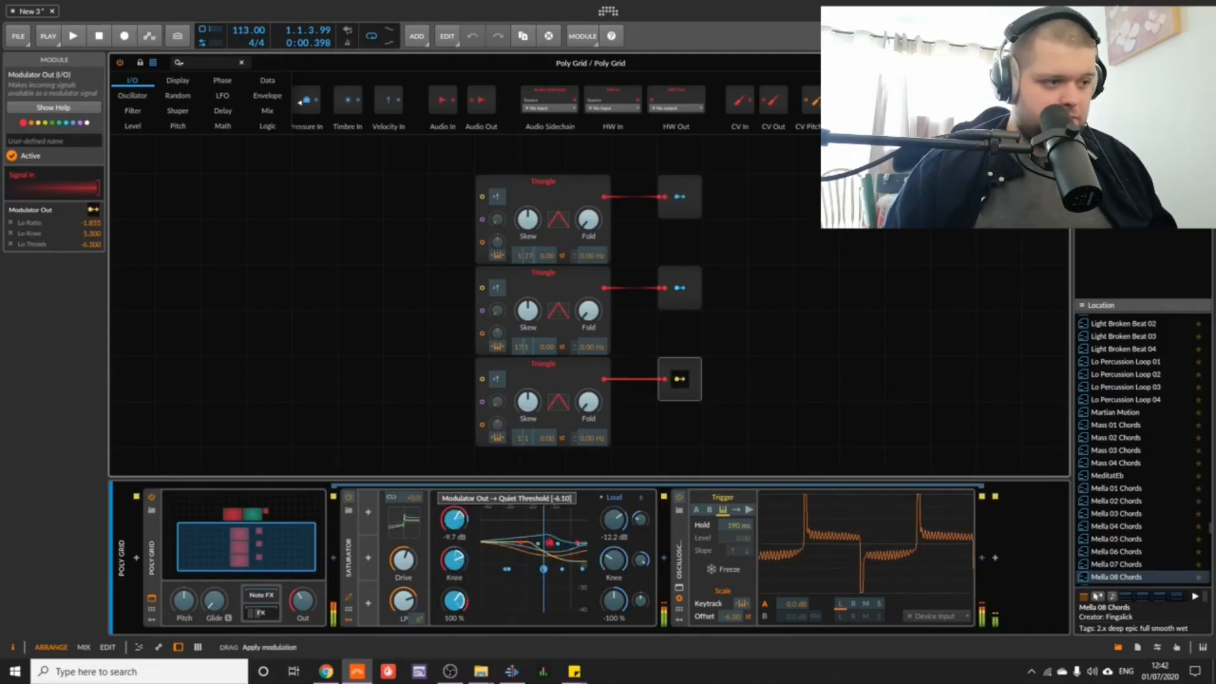
# Map the bottom Modulator Out to the Loud knee by 6.1, Loud ratio by 0.365, ratio skew by 0.42 and knee skew by about -0.72
pyautogui.moveTo(612, 561); pyautogui.dragTo(640, 557)
pyautogui.moveTo(641, 601); pyautogui.dragTo(641, 563)
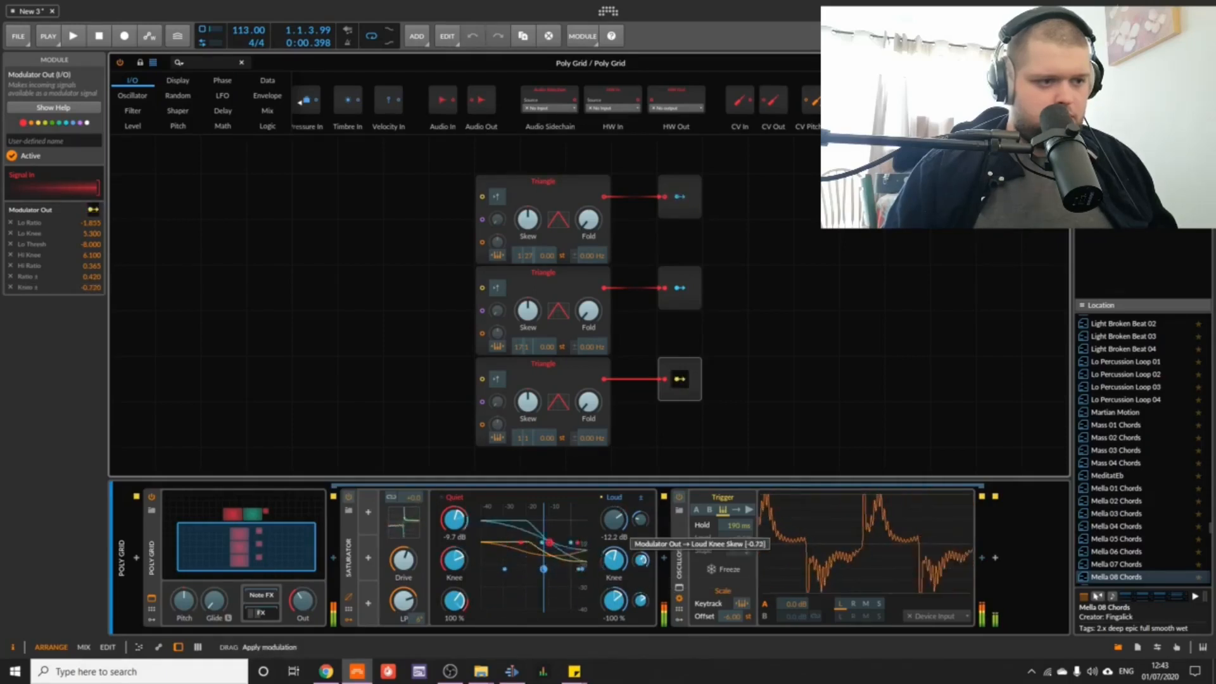
# Map the middle Modulator Out negatively to the Loud knee skew and the top Modulator Out to the threshold skew by 12.96
pyautogui.click(680, 287)
pyautogui.moveTo(643, 560); pyautogui.dragTo(642, 573)
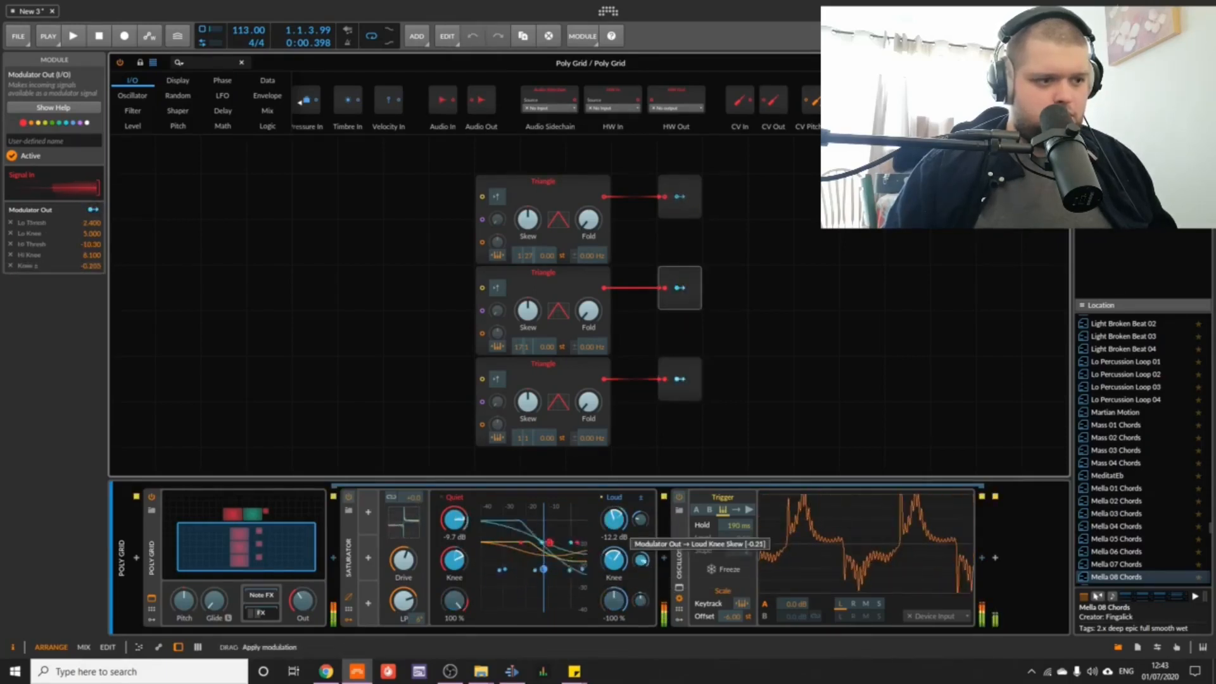
pyautogui.click(680, 196)
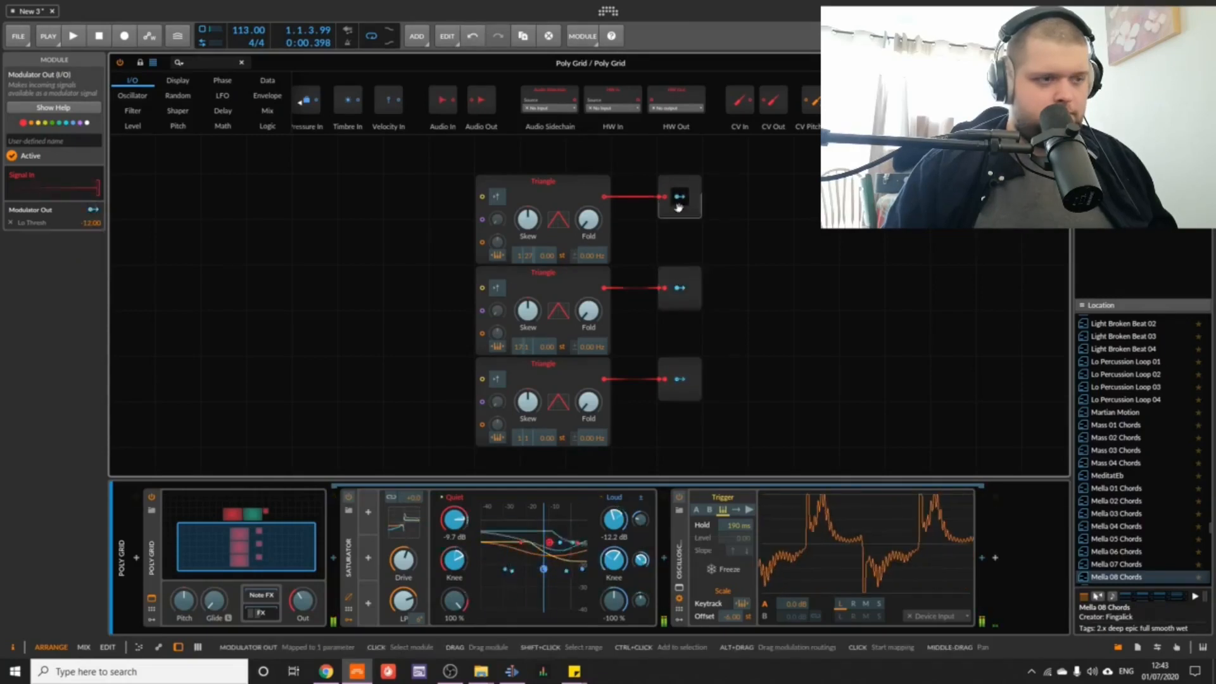
pyautogui.moveTo(640, 520); pyautogui.dragTo(641, 507)
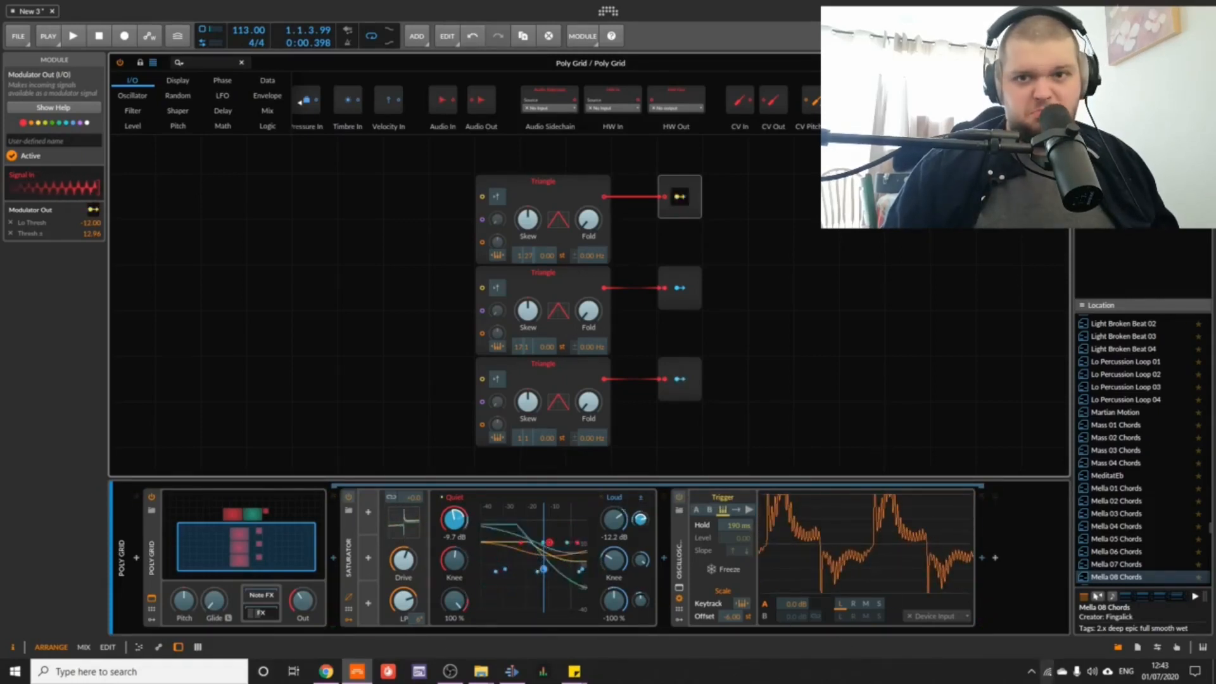
# Feed the top Triangle's output into the middle Triangle's phase input and set the phase modulation amount to about 53.1%
pyautogui.scroll(2, 951, 366)
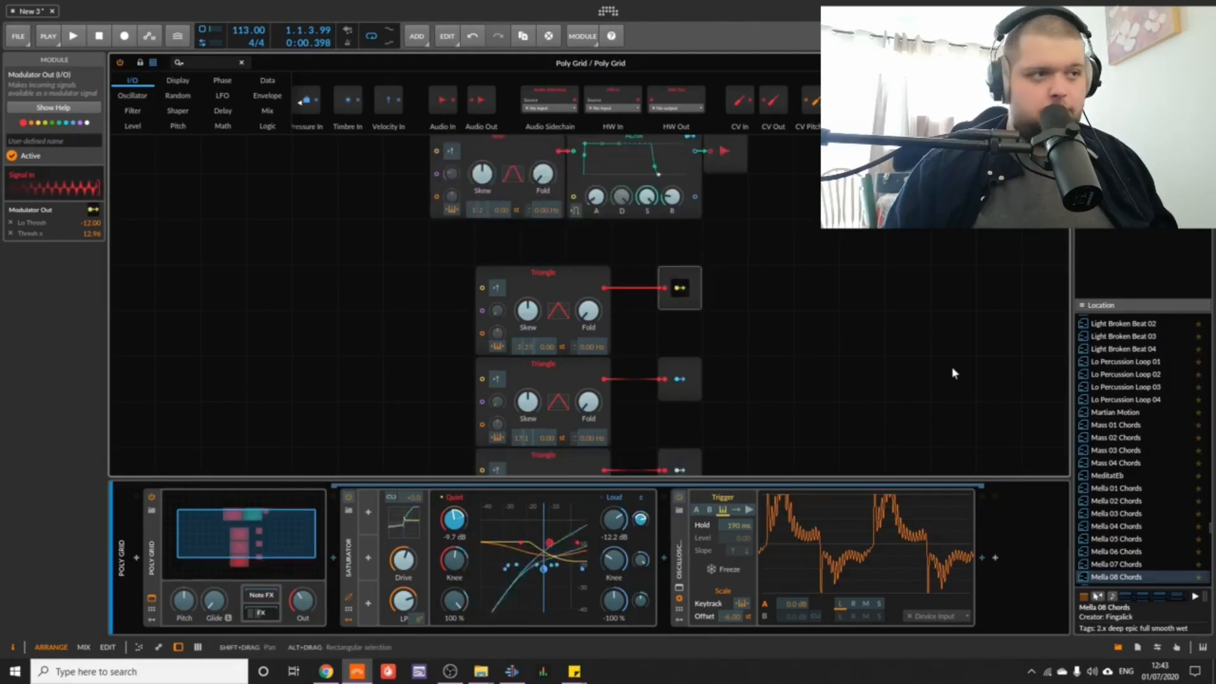
pyautogui.scroll(-1, 951, 366)
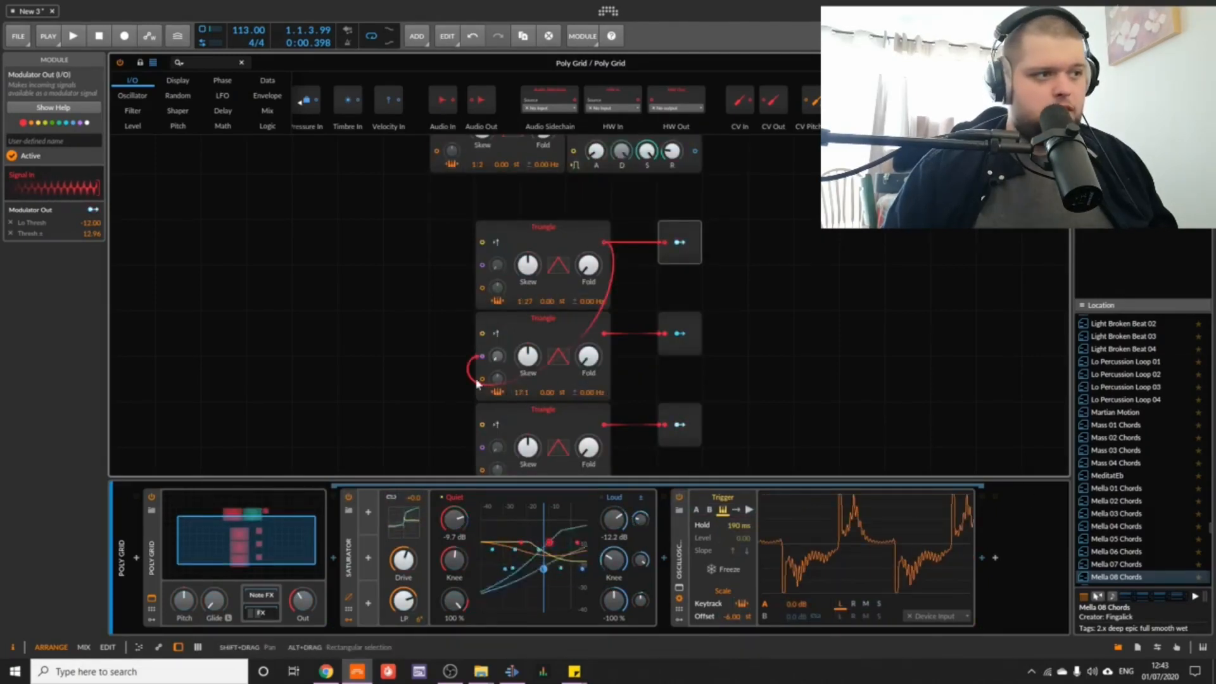
pyautogui.moveTo(497, 366); pyautogui.dragTo(530, 316)
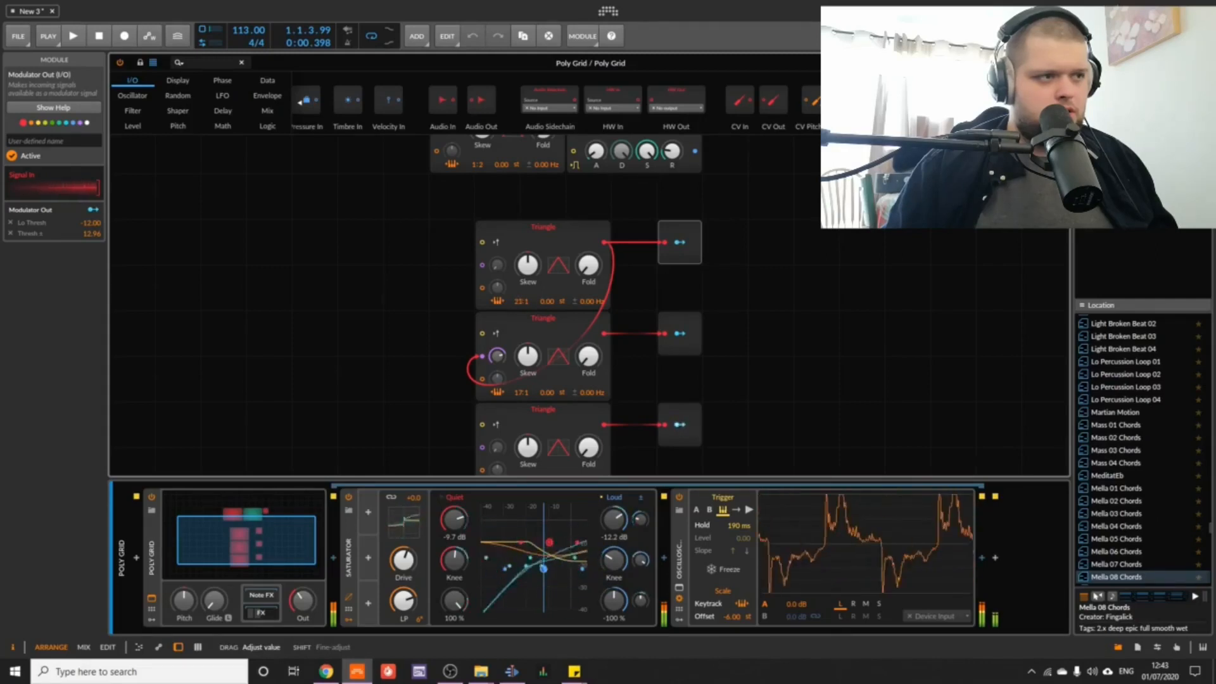
pyautogui.moveTo(497, 356); pyautogui.dragTo(497, 337)
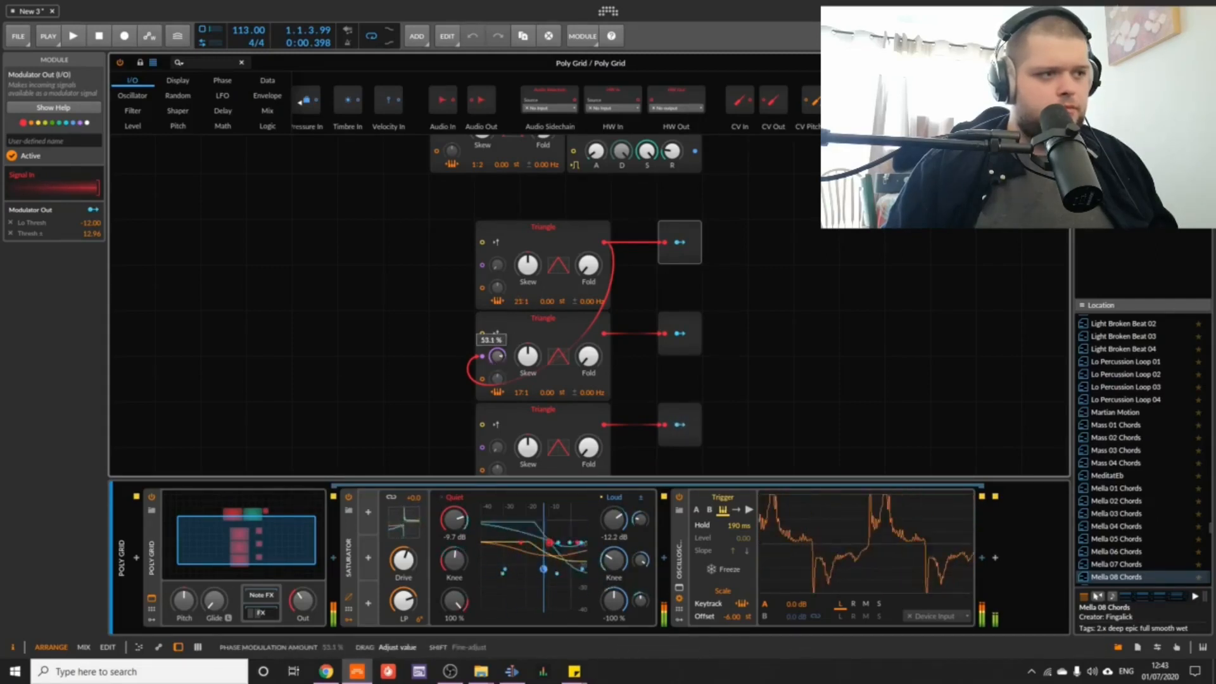
# Offset the skew and raise the fold of the top and middle Triangles, with the top fold about +26.40 st and middle skew about 33.5%
pyautogui.moveTo(527, 265); pyautogui.dragTo(589, 262)
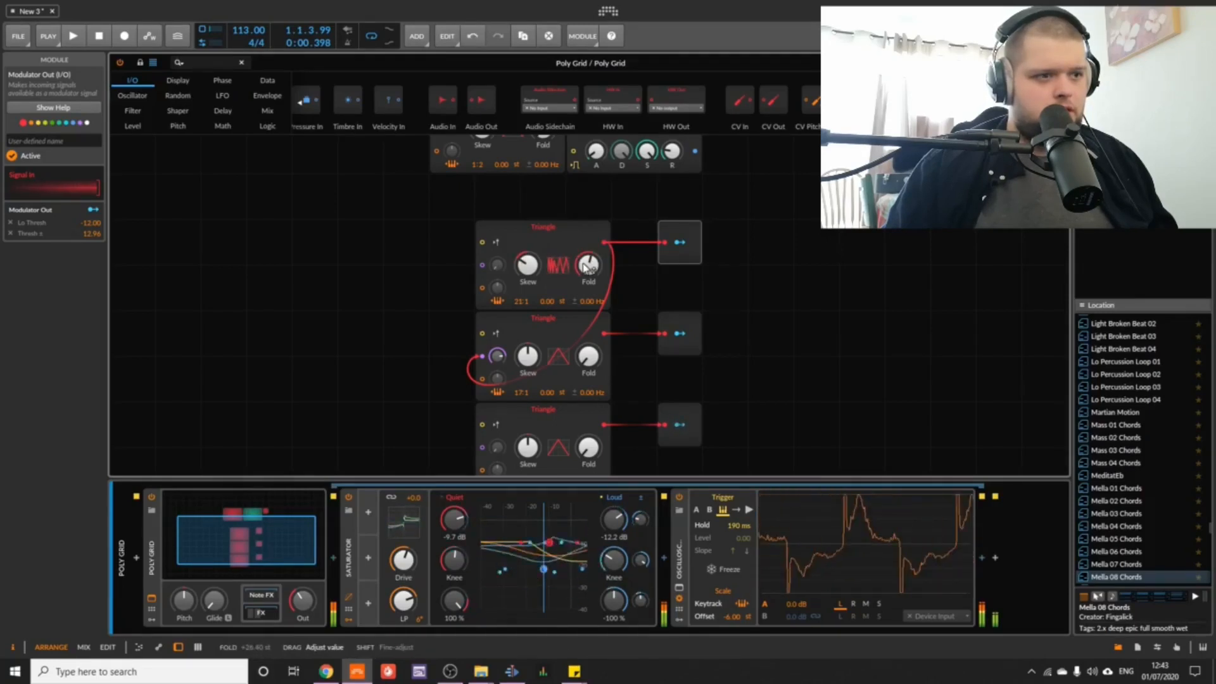
pyautogui.moveTo(589, 356); pyautogui.dragTo(589, 342)
pyautogui.moveTo(523, 378); pyautogui.dragTo(523, 373)
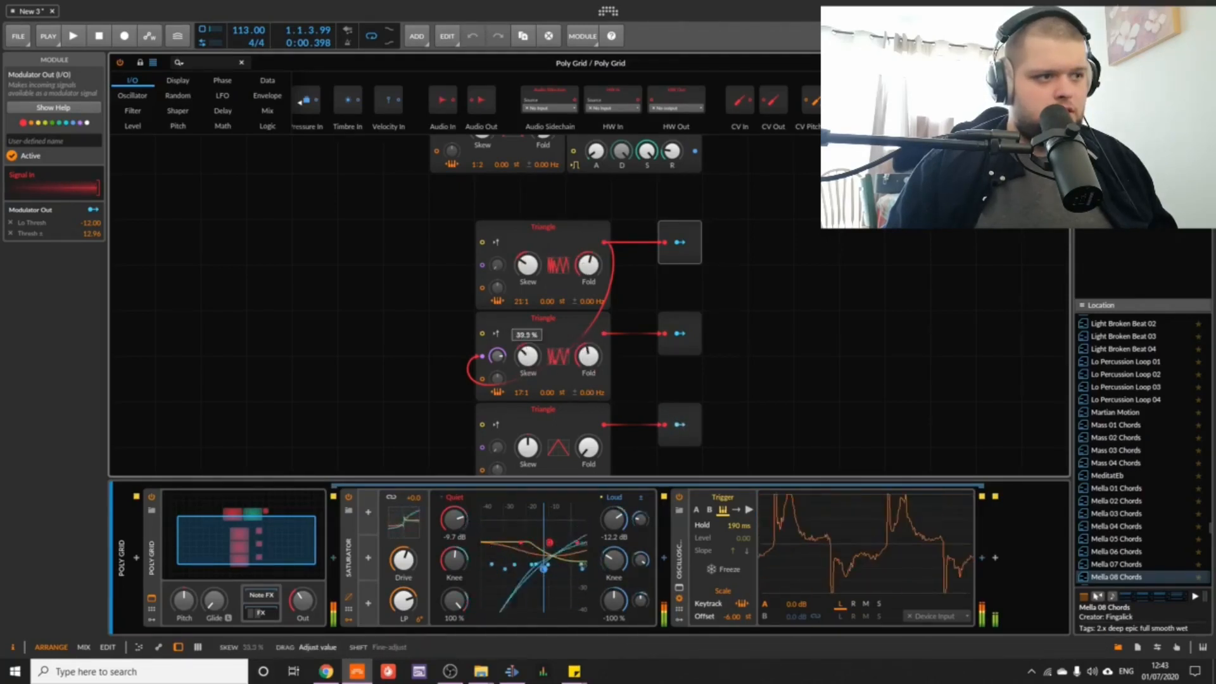
# Feed the middle Triangle into the bottom Triangle's phase input at about 19.5%, raise the bottom skew and detune it by 1.06 Hz
pyautogui.scroll(-3, 525, 366)
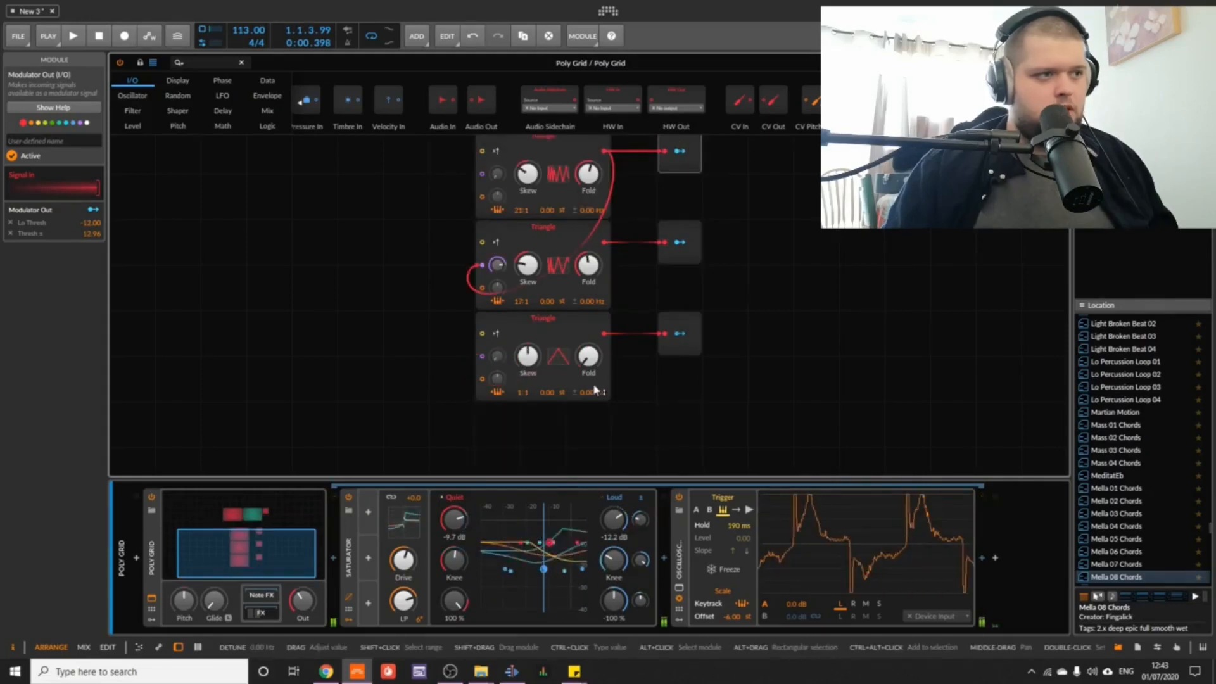
pyautogui.moveTo(479, 369); pyautogui.dragTo(497, 355)
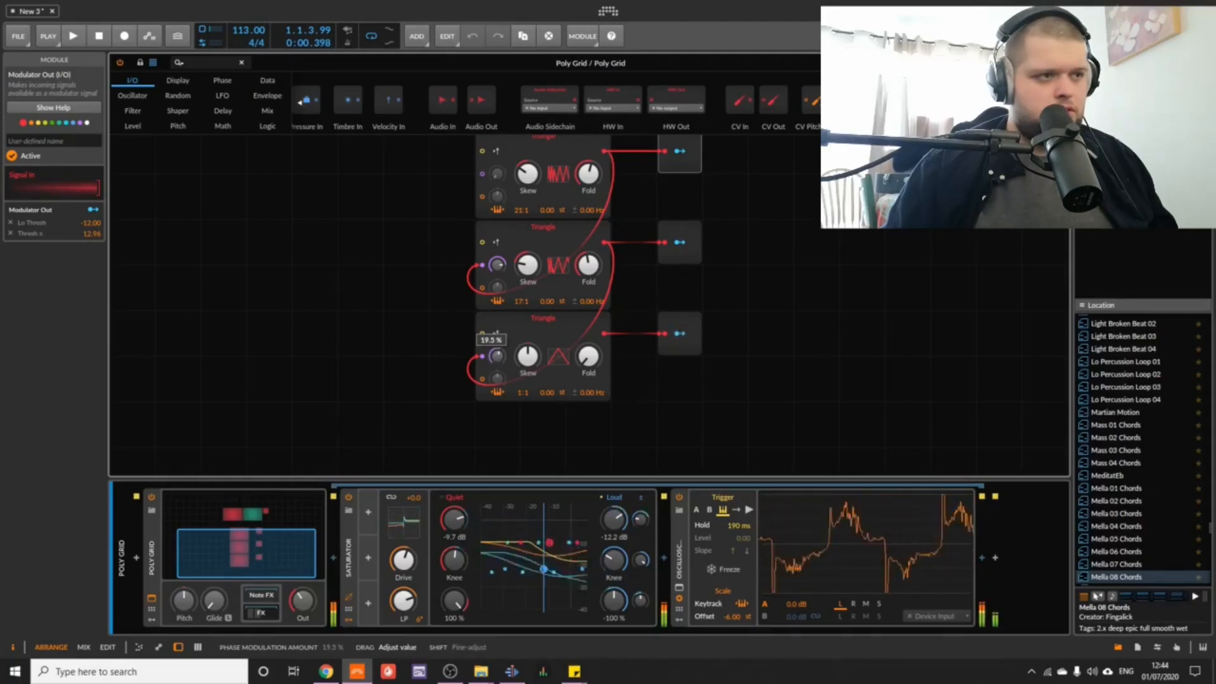
pyautogui.moveTo(528, 356); pyautogui.dragTo(573, 364)
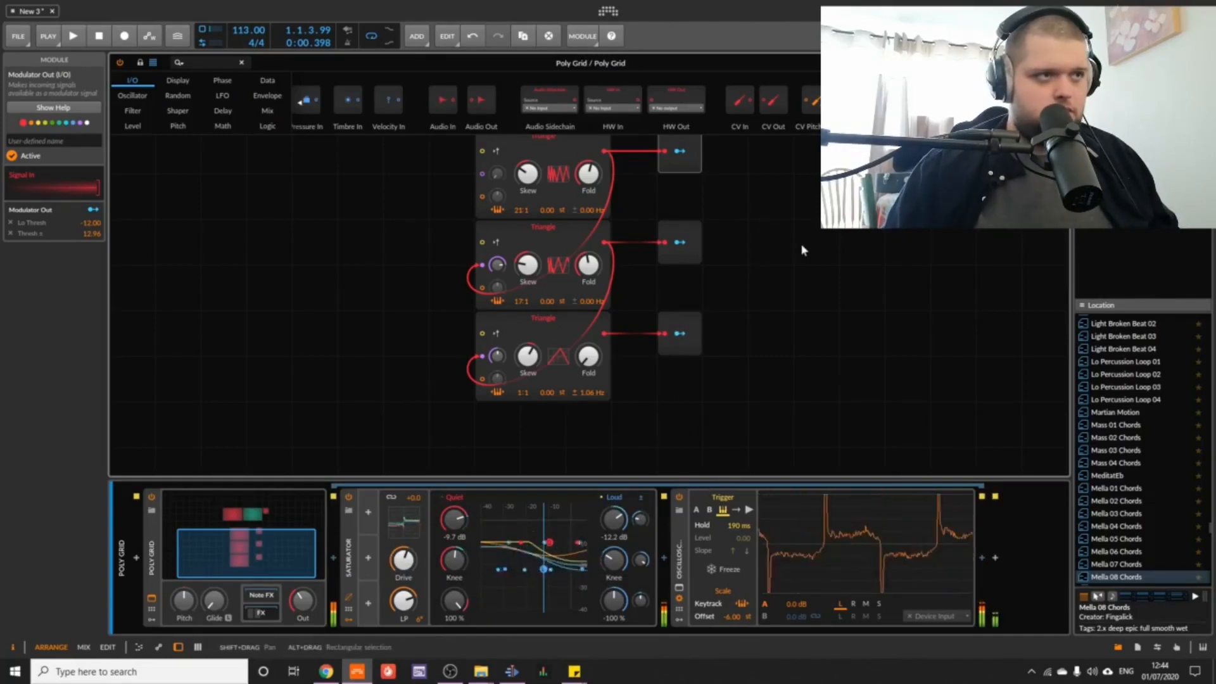
# Feed the top Triangle into the Sine's phase input at about 0.17% and raise the Sine's fold to about +32.64 st
pyautogui.scroll(6, 802, 250)
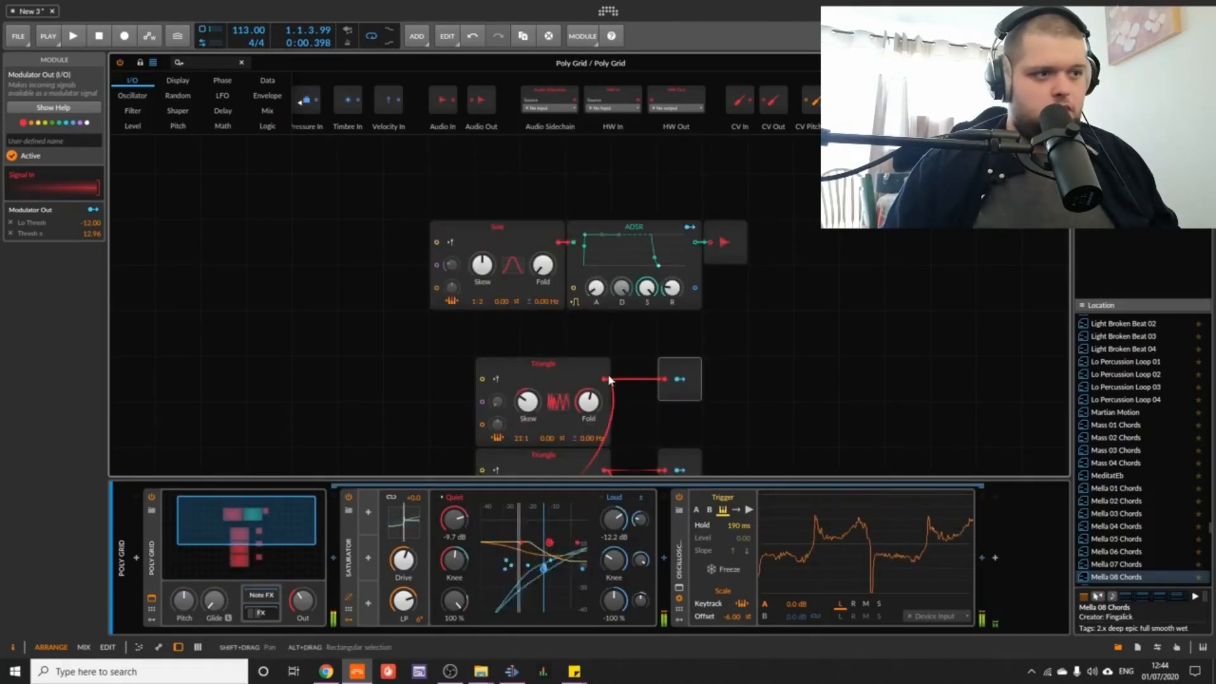
pyautogui.moveTo(606, 379); pyautogui.dragTo(436, 265)
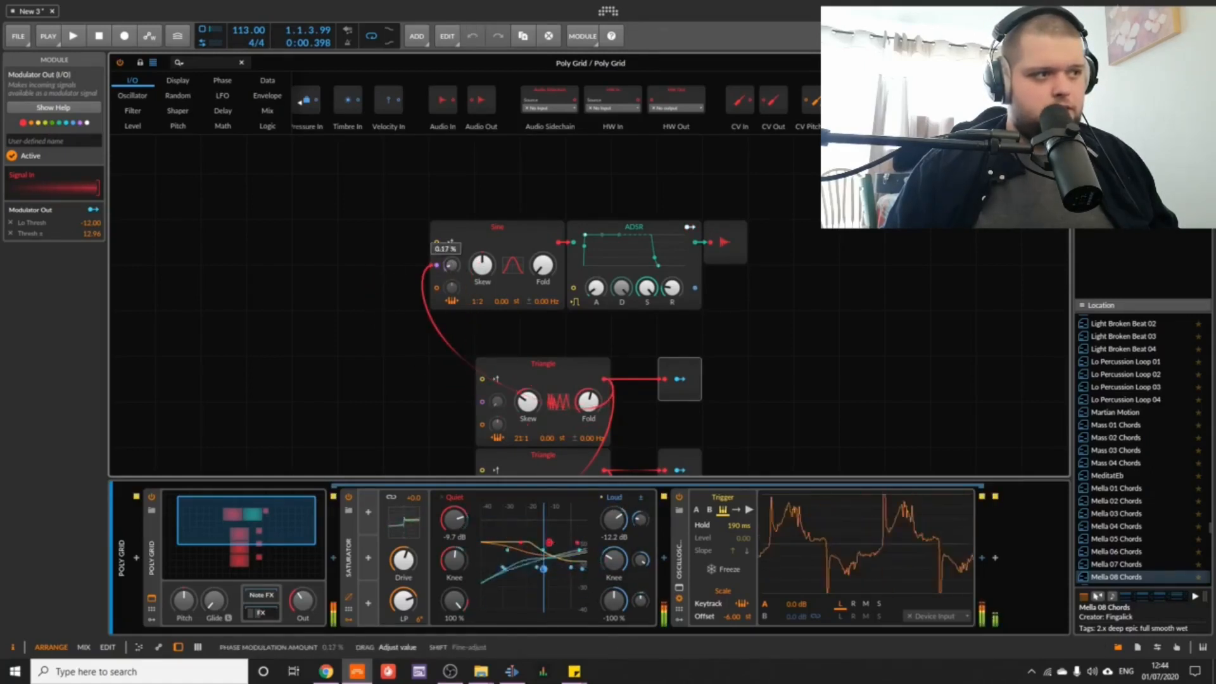
pyautogui.moveTo(543, 266); pyautogui.dragTo(543, 219)
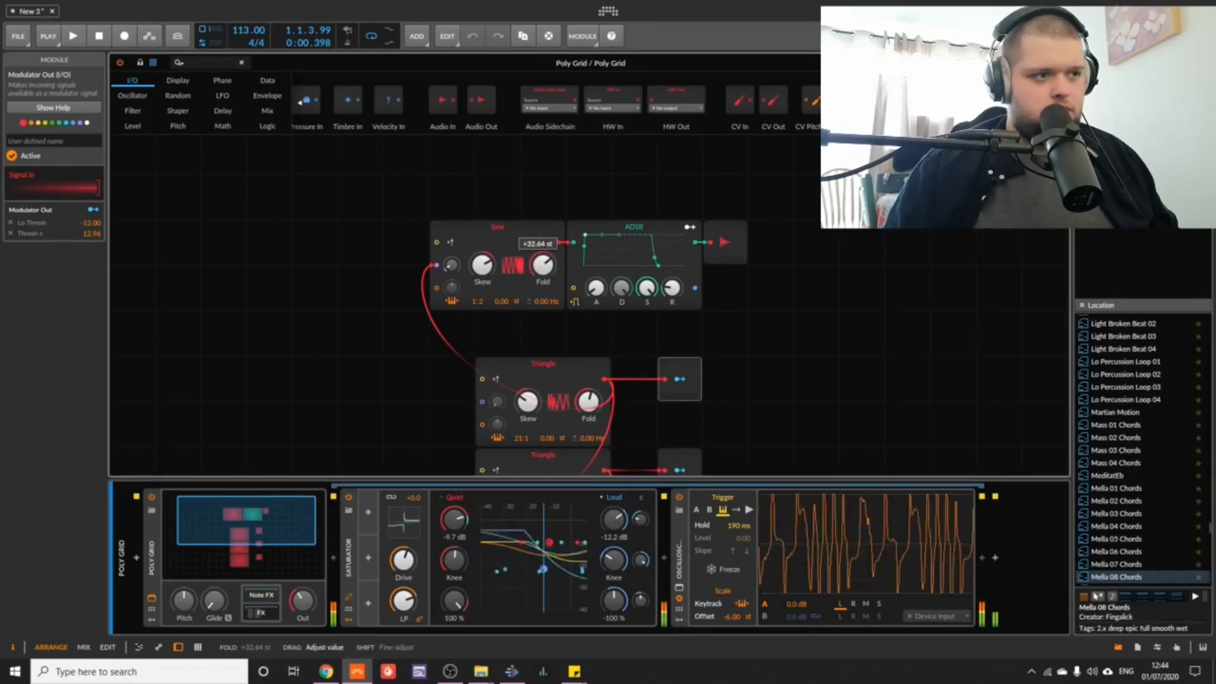
# Start playback and shape a separate ADSR beside the Triangles with a 3.31 s attack, 3.33 s decay and 0% sustain
pyautogui.scroll(-3, 784, 344)
pyautogui.scroll(-1, 783, 344)
pyautogui.press('space')
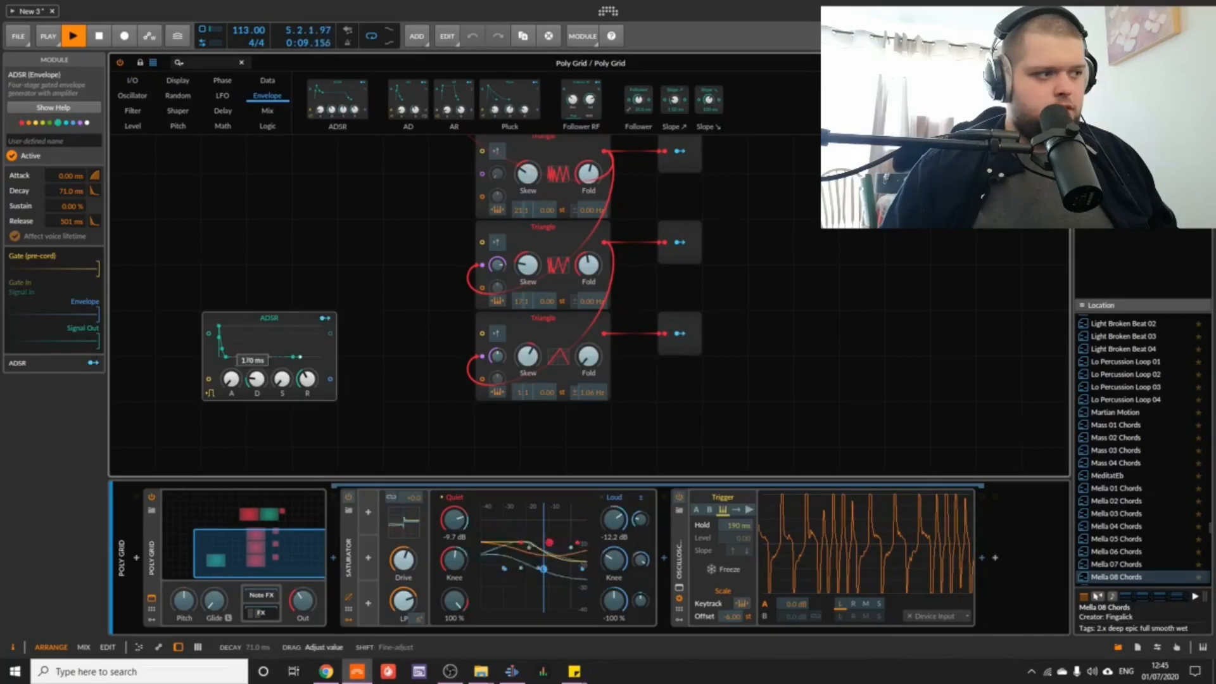
pyautogui.moveTo(257, 378); pyautogui.dragTo(257, 370)
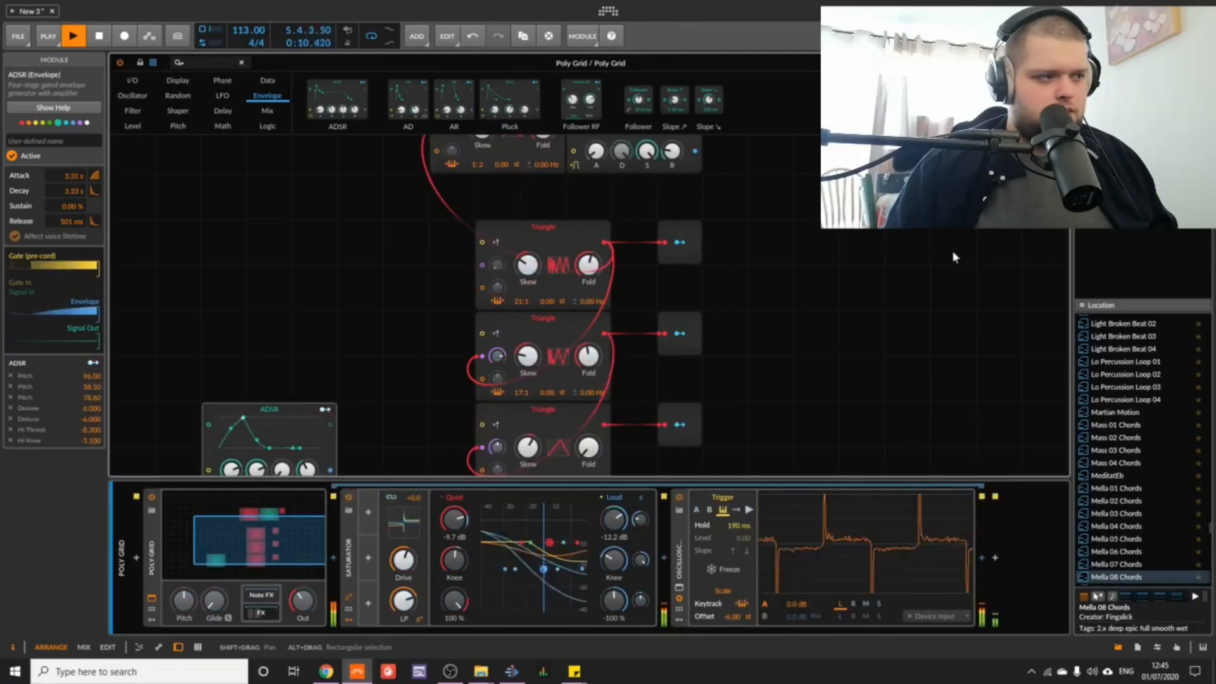
# Select the three Triangles, their Modulator Outs and the separate ADSR, and move the whole group leftward in the grid
pyautogui.scroll(-3, 952, 252)
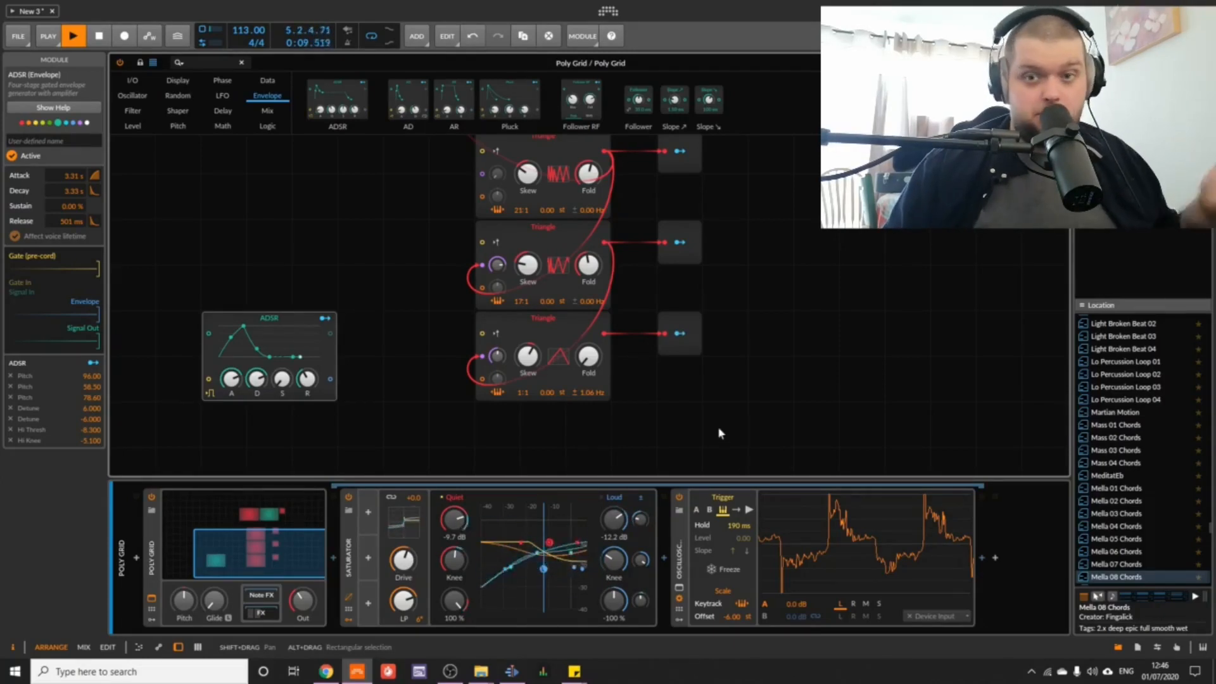
pyautogui.scroll(5, 621, 190)
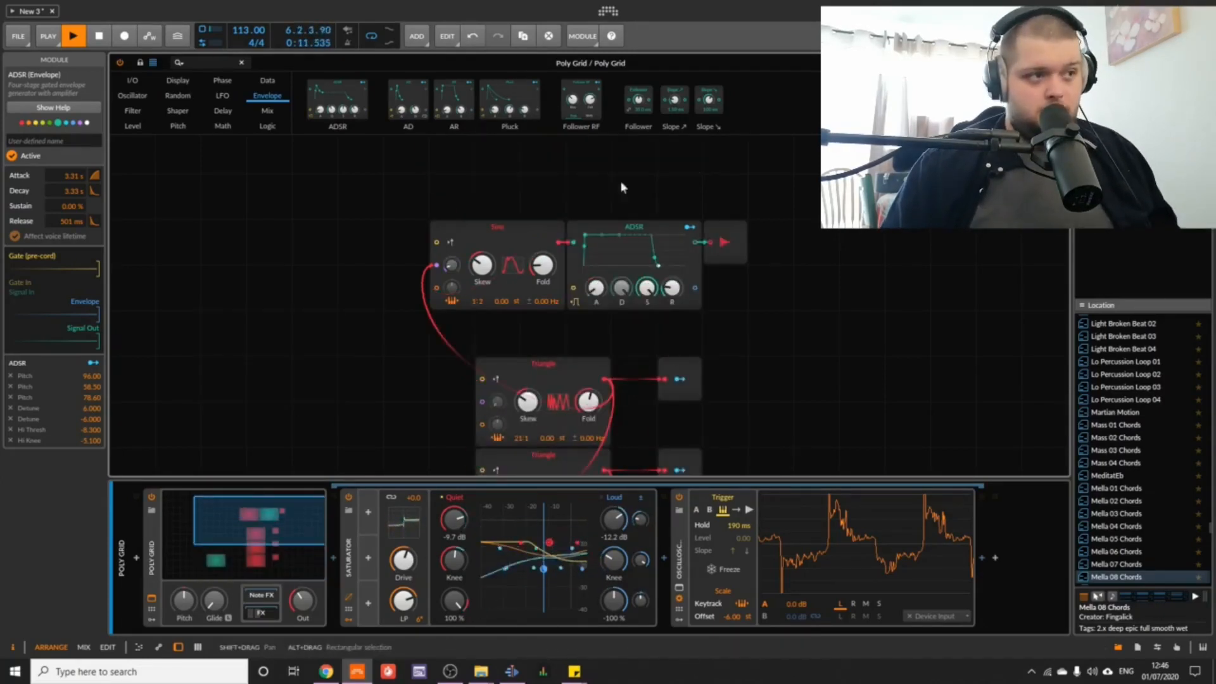
pyautogui.scroll(-3, 580, 231)
pyautogui.scroll(-3, 633, 209)
pyautogui.moveTo(799, 152); pyautogui.dragTo(251, 471)
pyautogui.moveTo(479, 190); pyautogui.dragTo(328, 188)
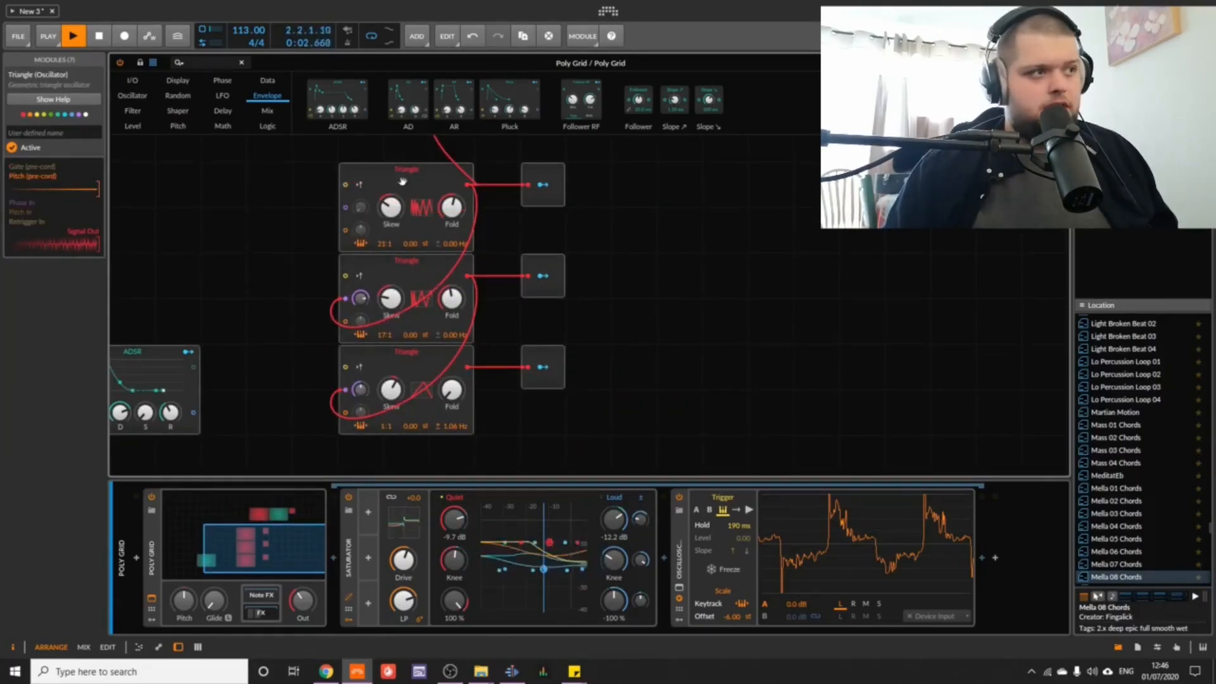